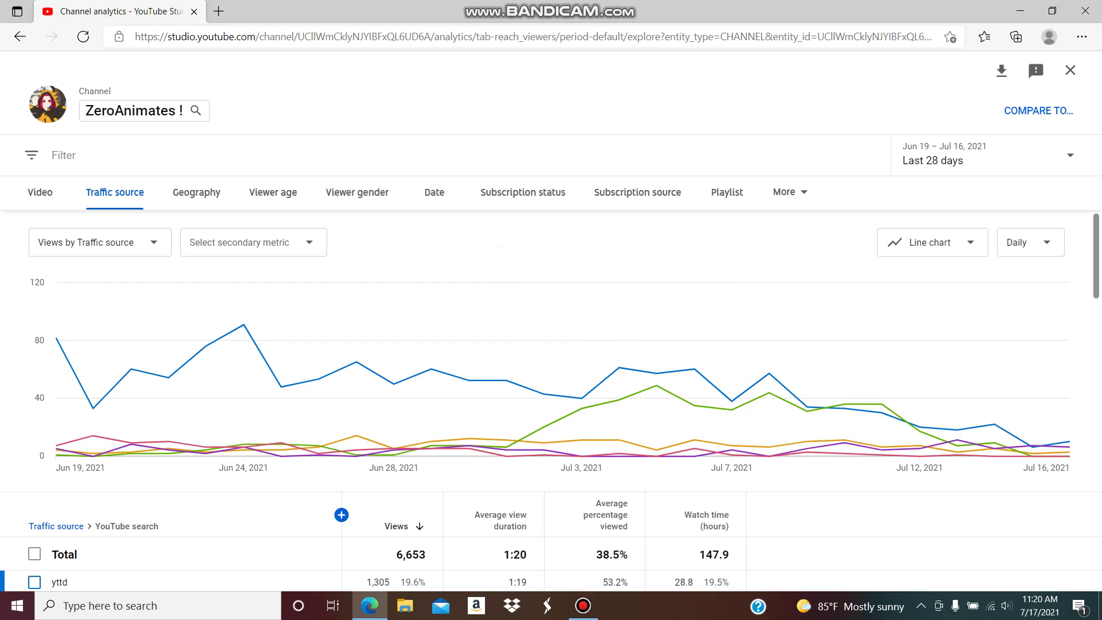
scroll(551, 387, down, 1)
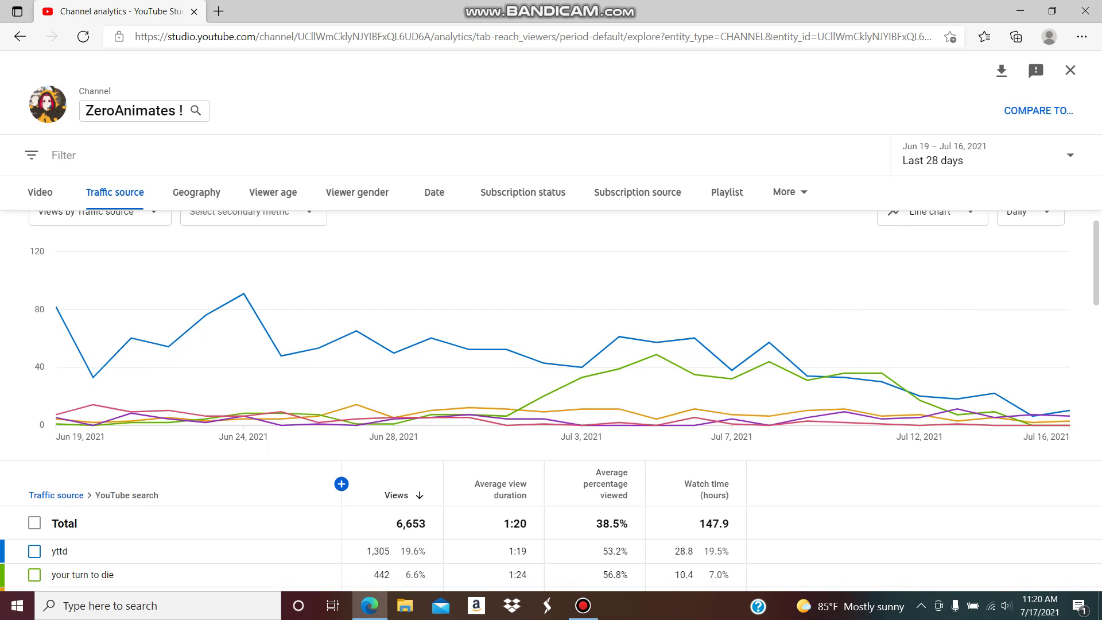
scroll(552, 401, down, 1)
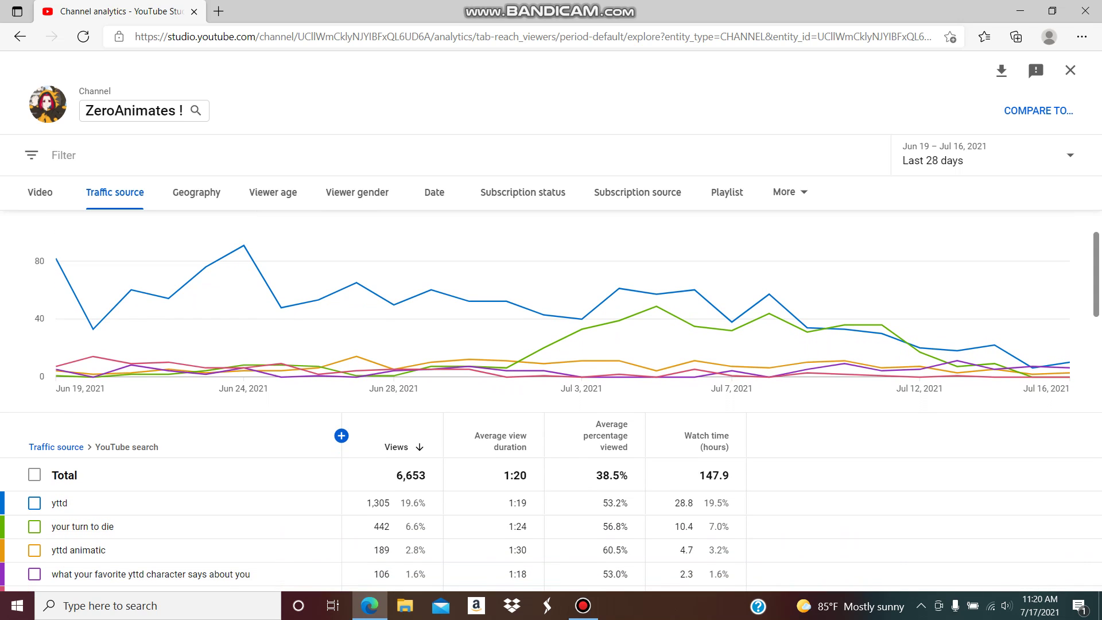
scroll(551, 402, down, 1)
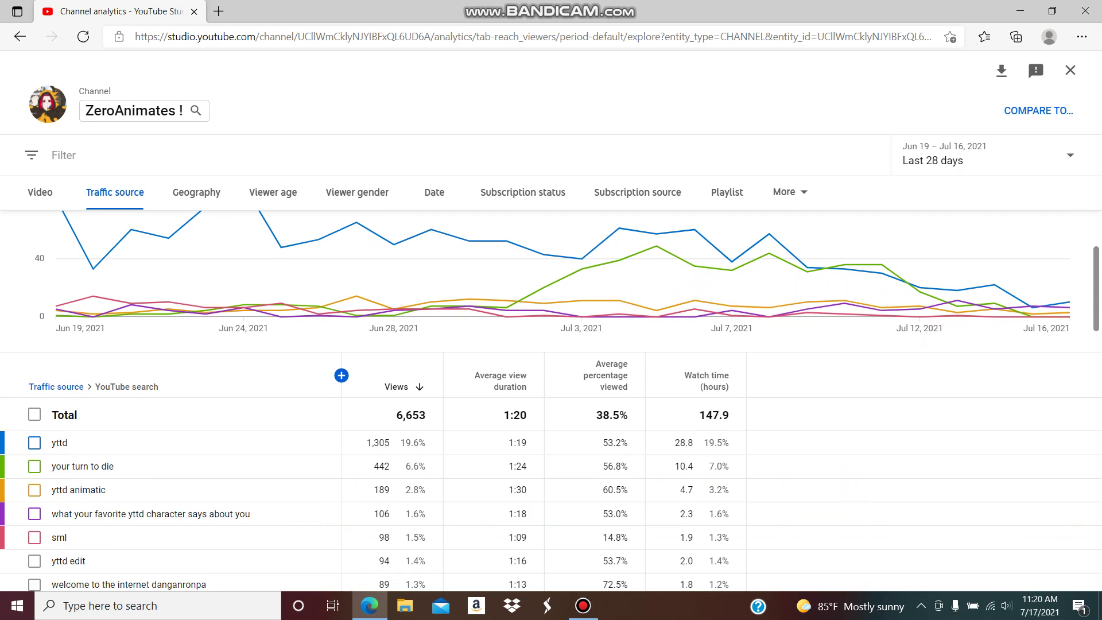
scroll(551, 402, down, 1)
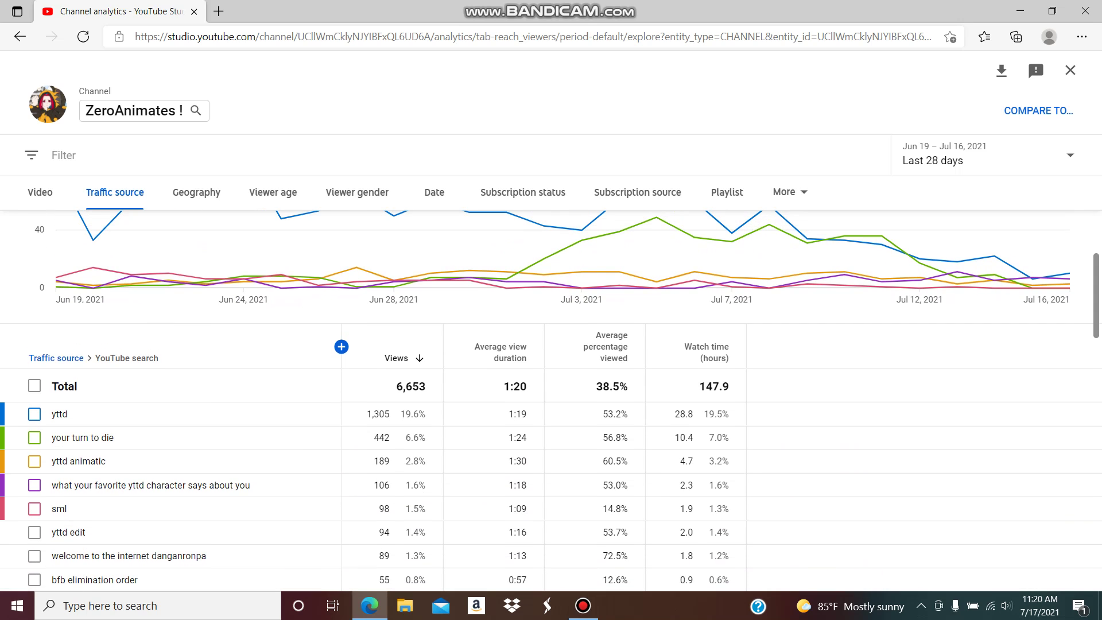
scroll(551, 402, down, 1)
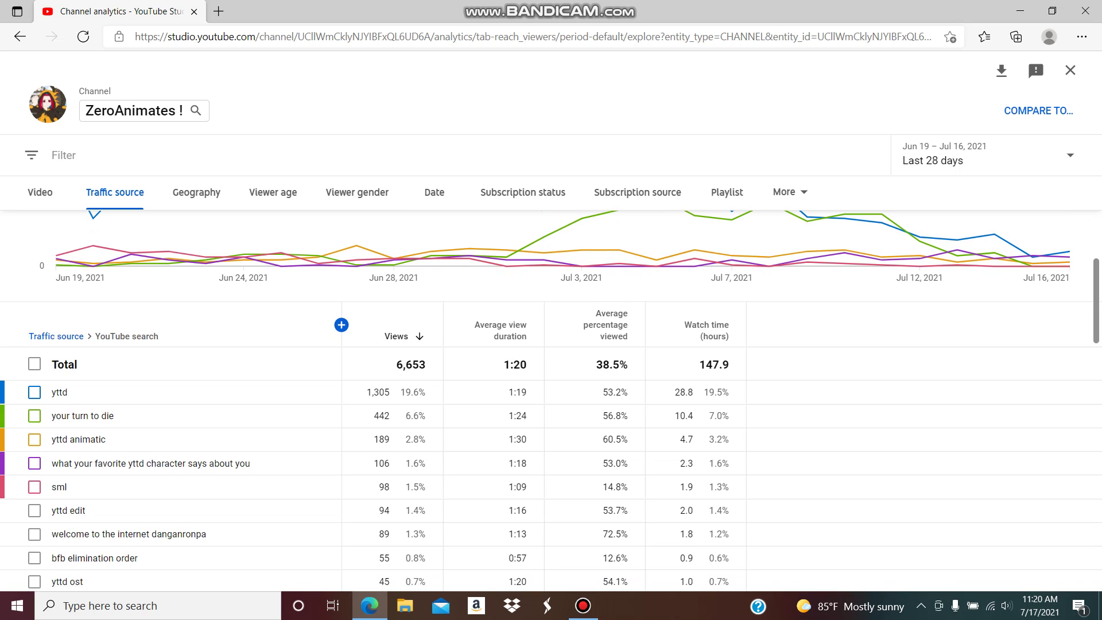
scroll(552, 400, down, 1)
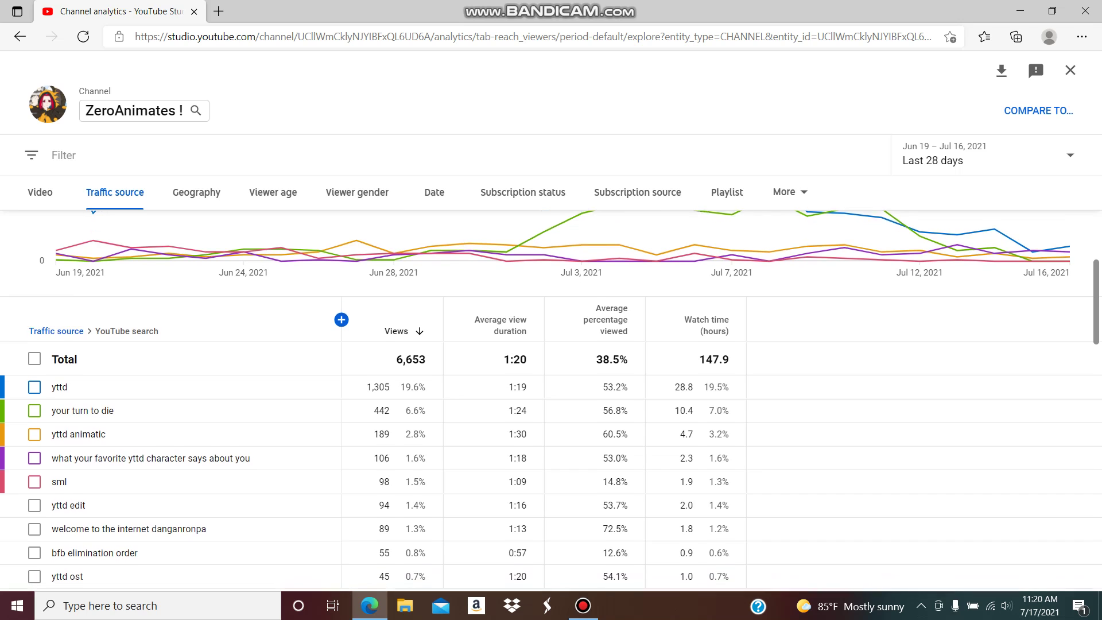
scroll(551, 400, down, 1)
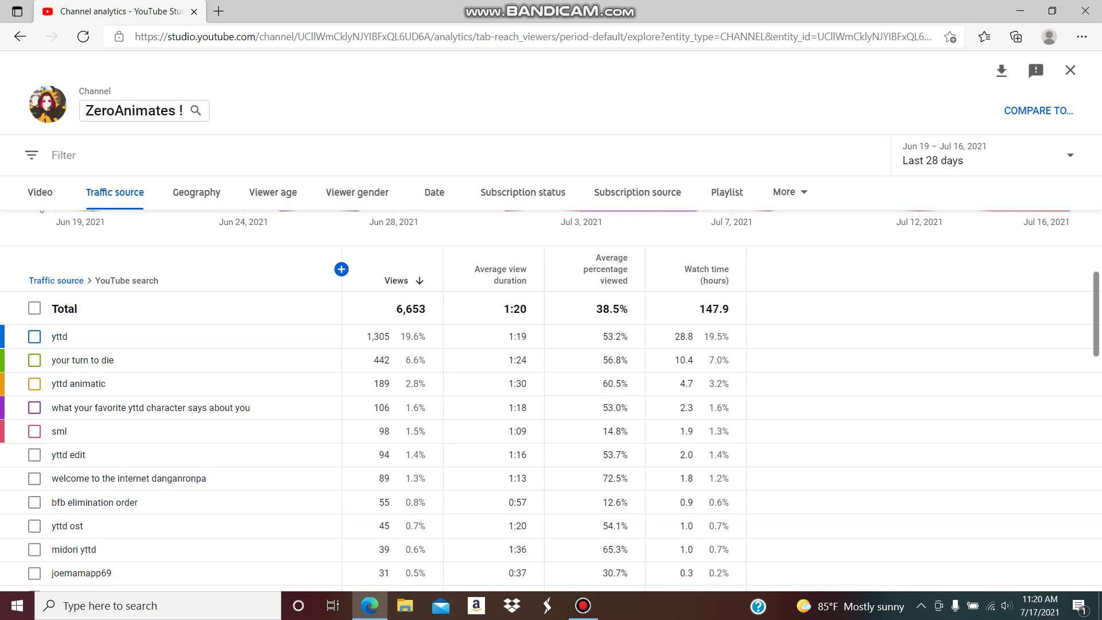
scroll(551, 400, down, 1)
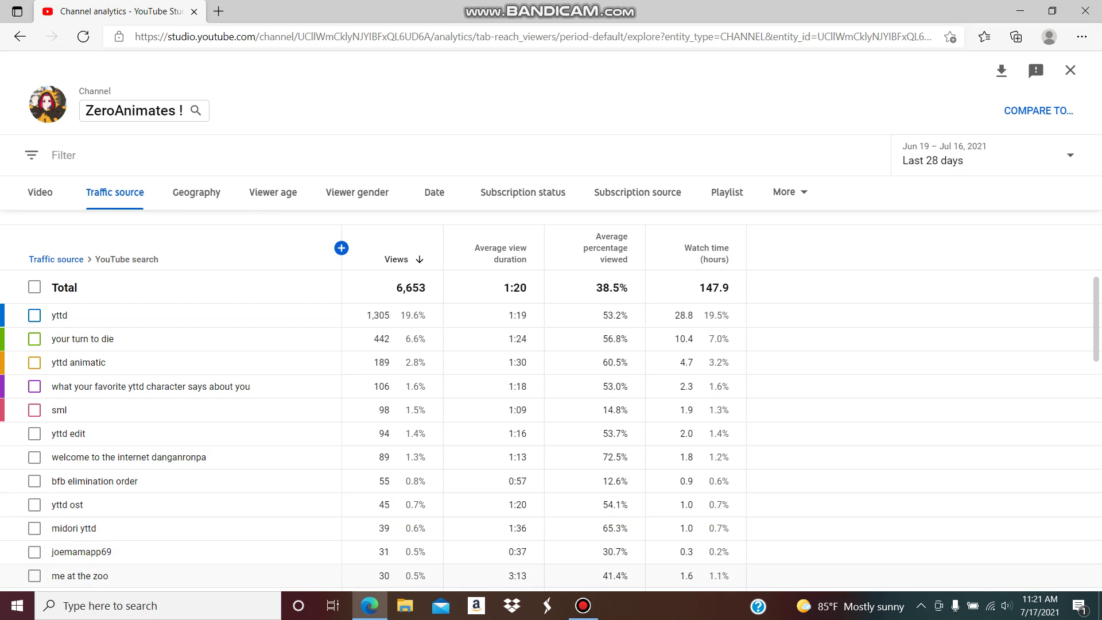
scroll(551, 405, down, 1)
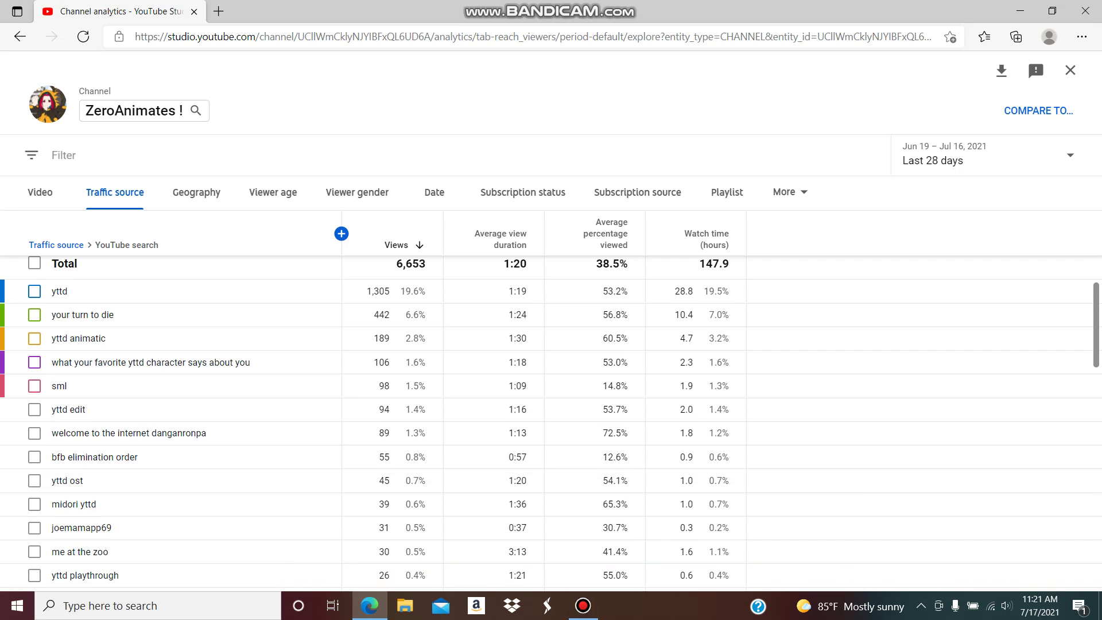
scroll(551, 422, down, 1)
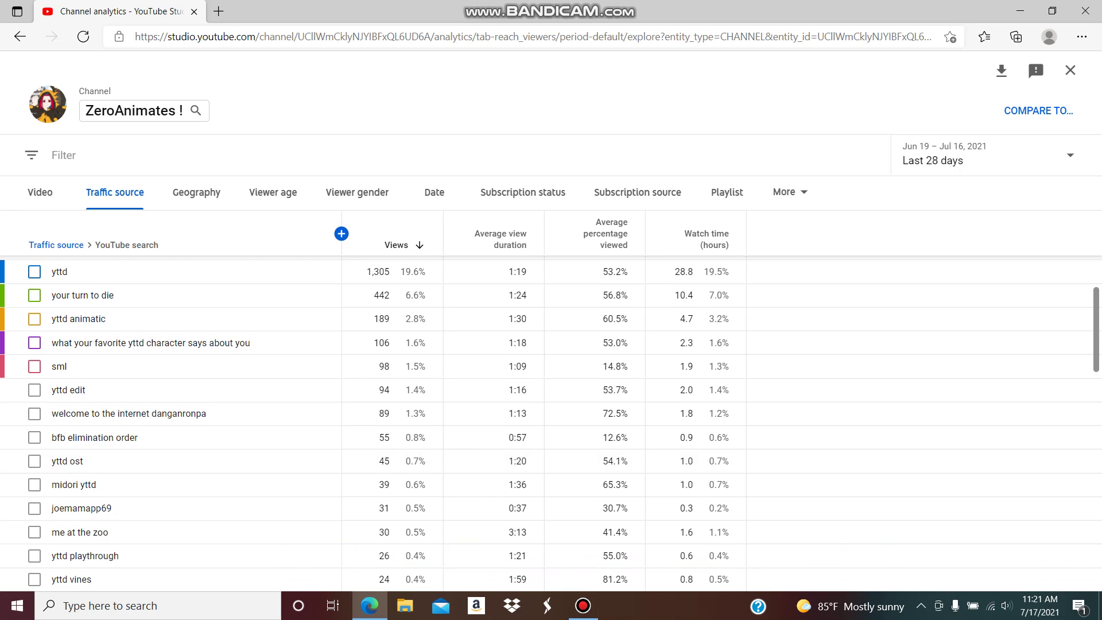
scroll(552, 422, down, 1)
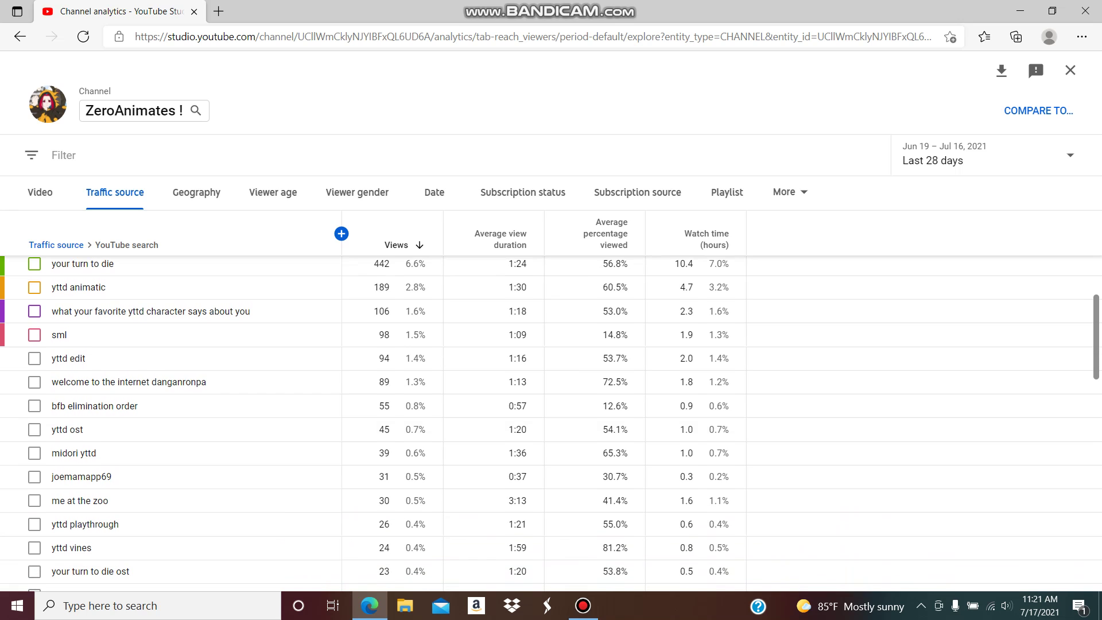
scroll(551, 422, down, 1)
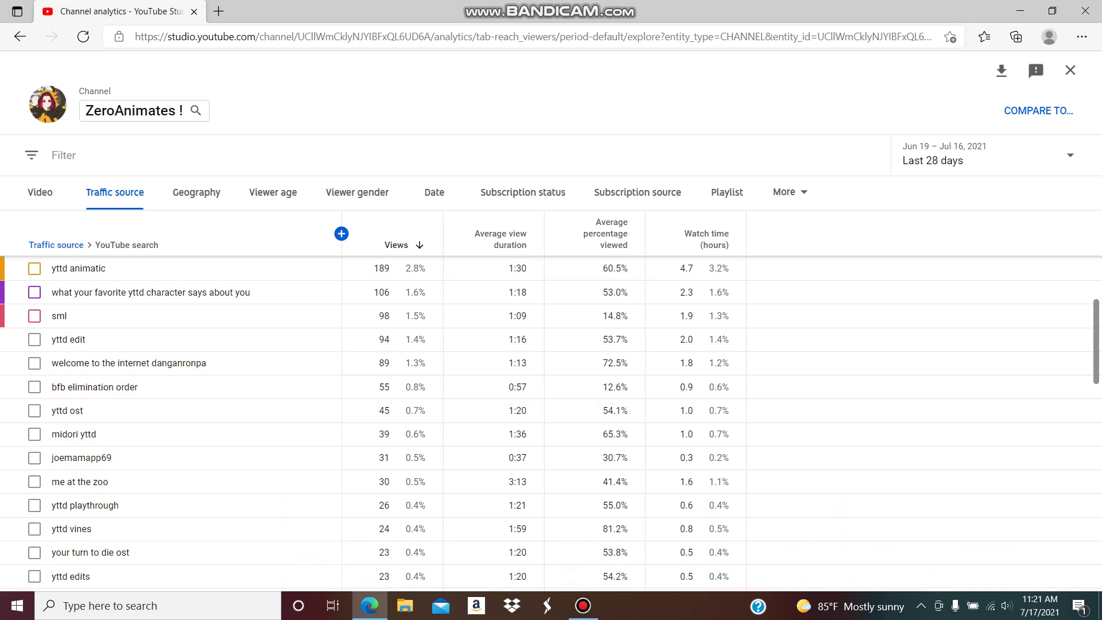
scroll(552, 422, down, 1)
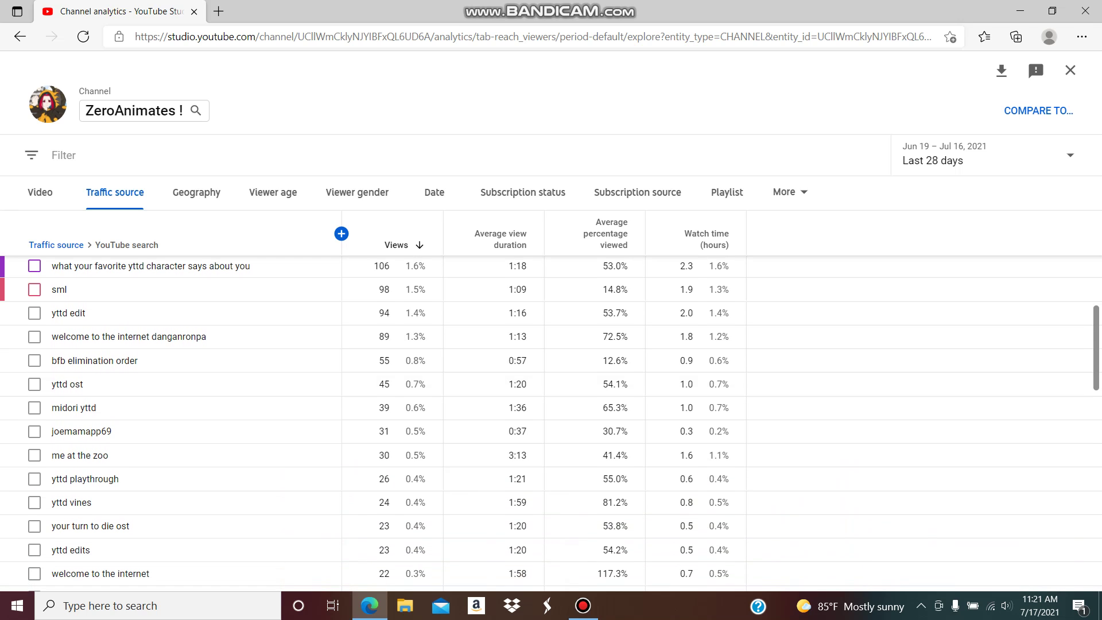
scroll(551, 422, down, 2)
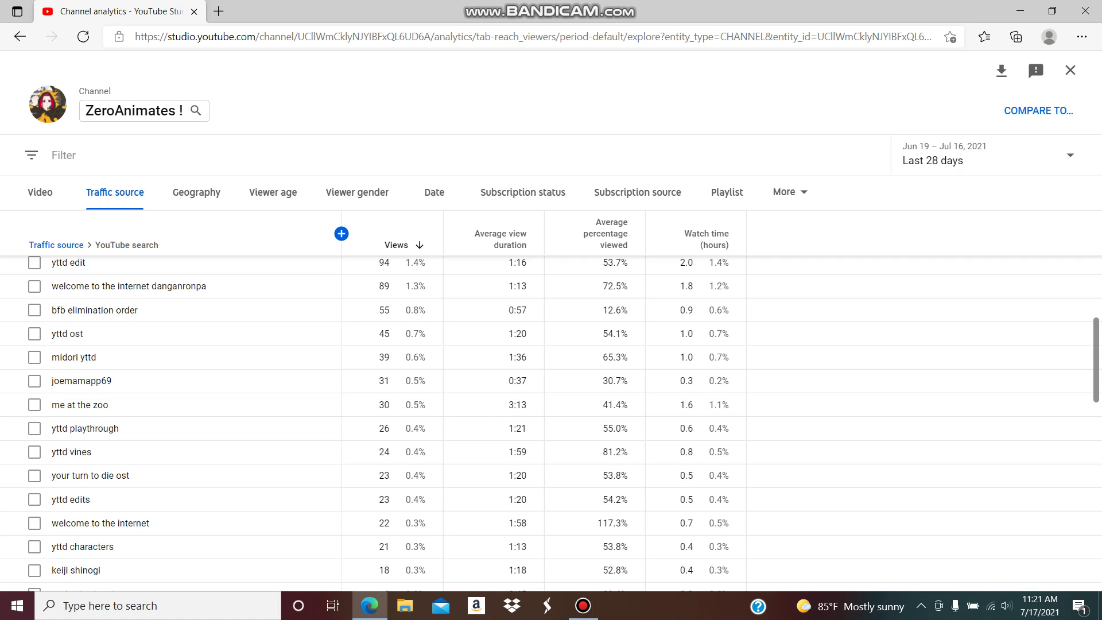
scroll(551, 422, down, 1)
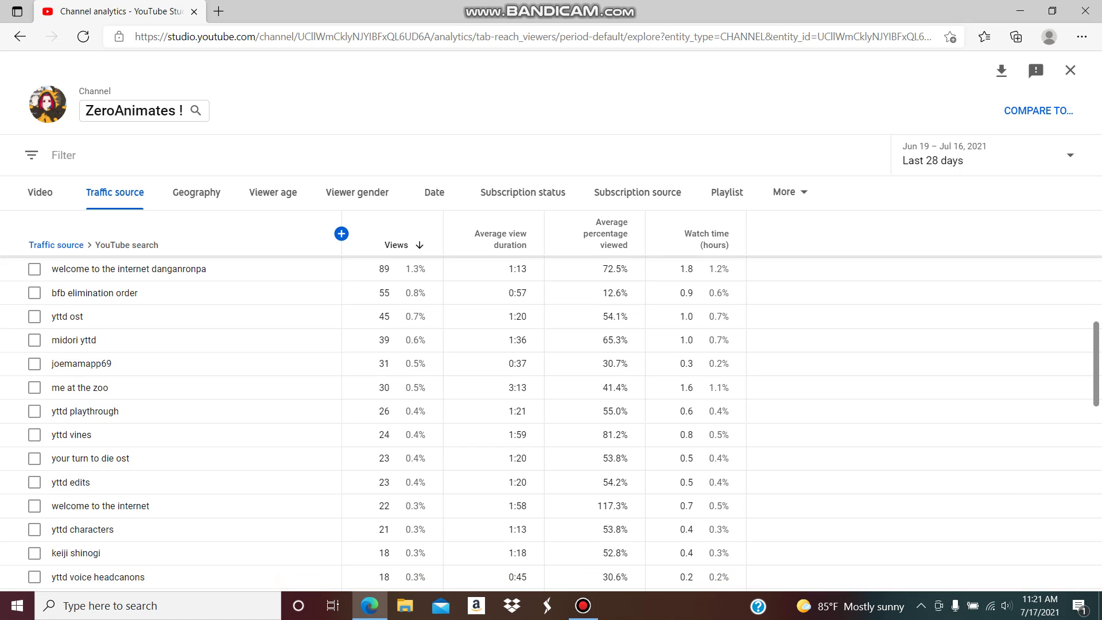
scroll(551, 422, down, 1)
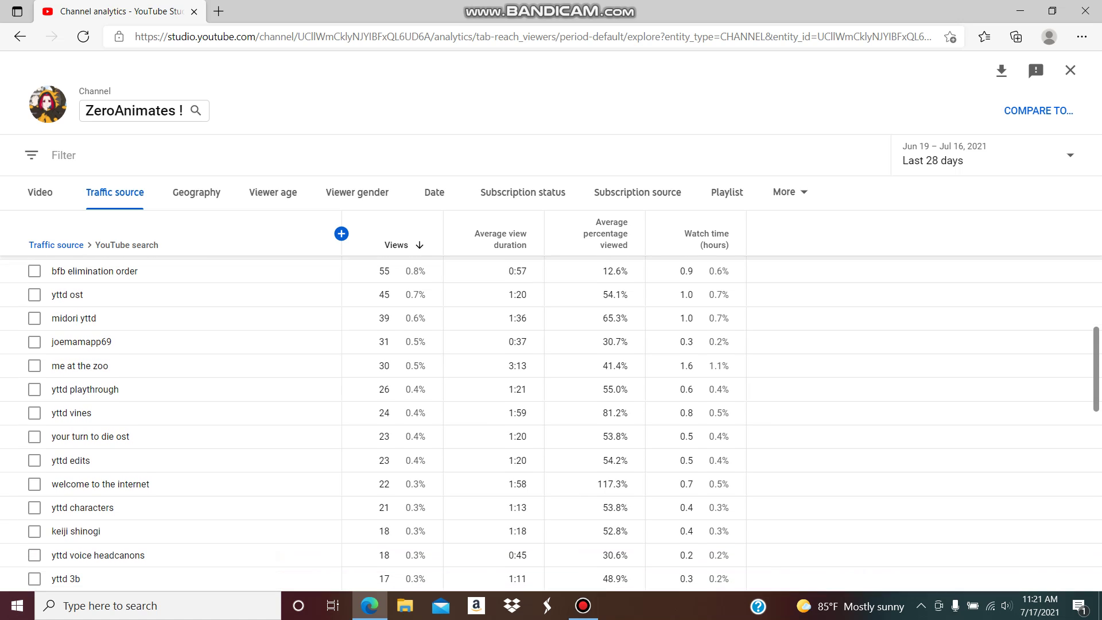
scroll(551, 422, down, 1)
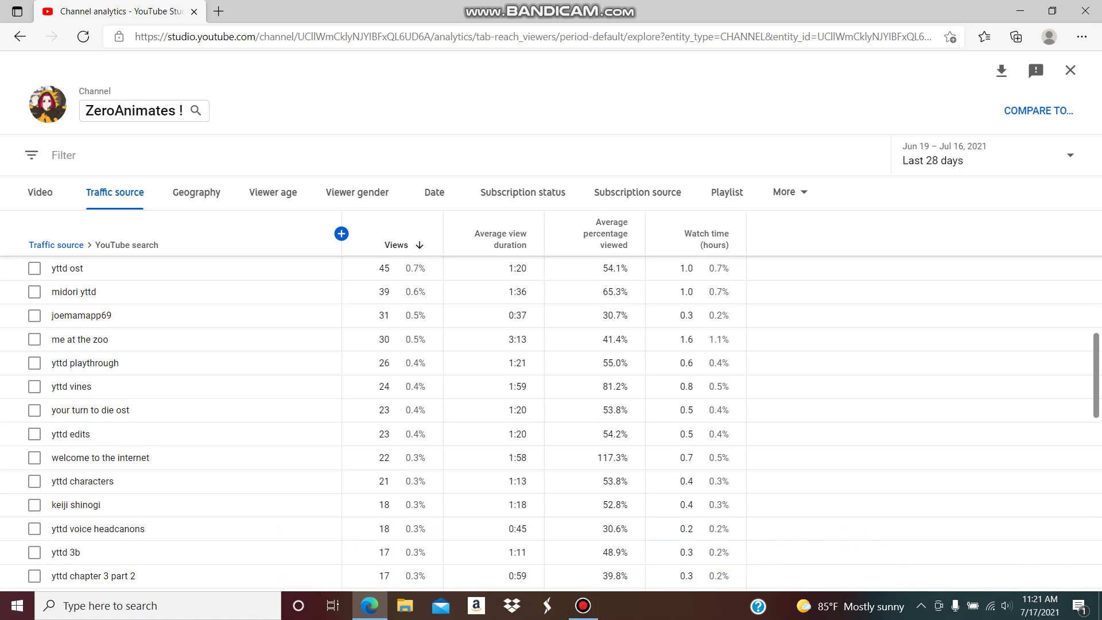
scroll(550, 421, down, 1)
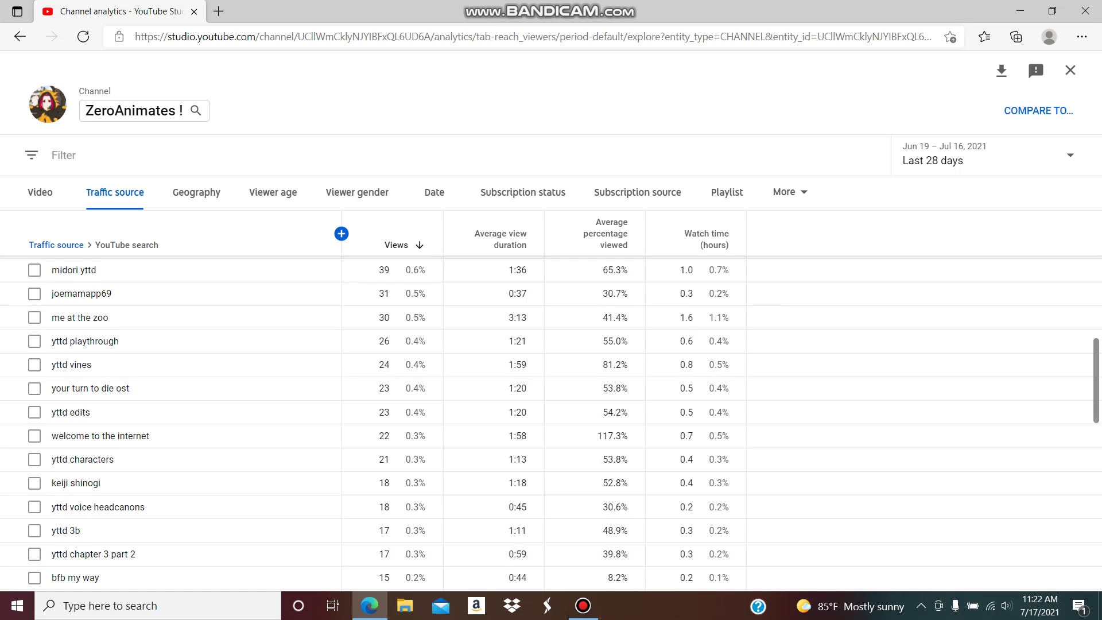
scroll(551, 423, down, 1)
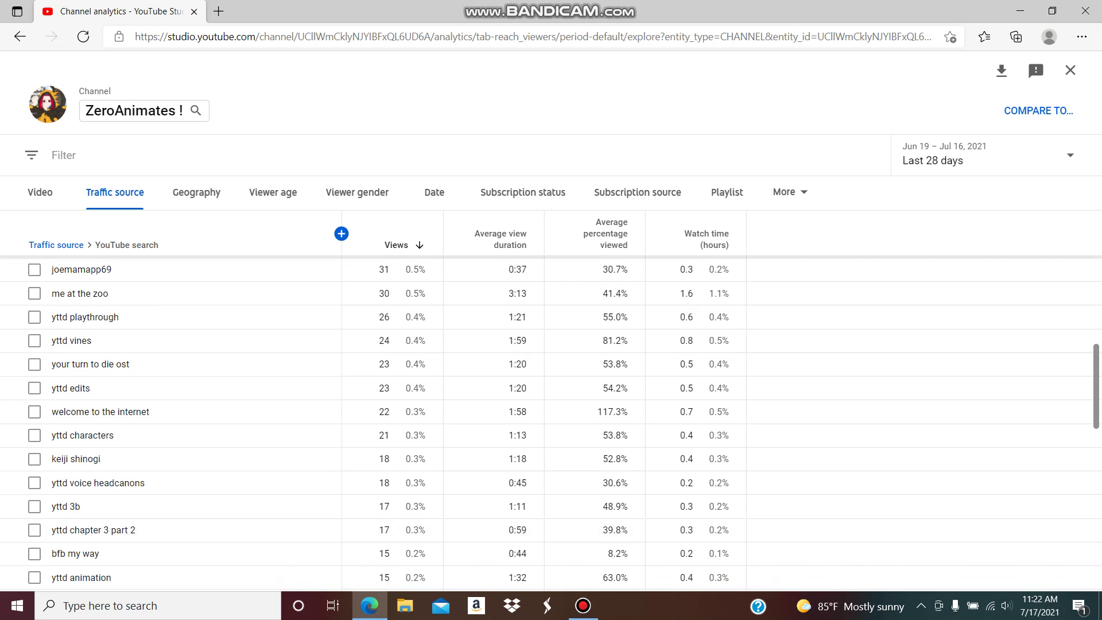
scroll(552, 422, down, 1)
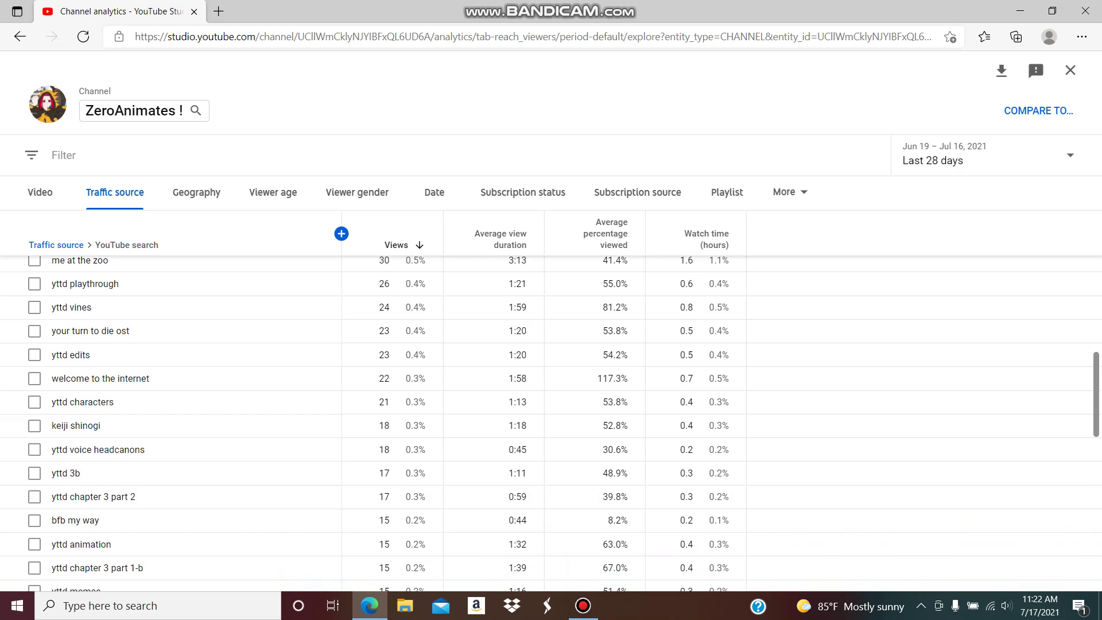
scroll(551, 422, down, 1)
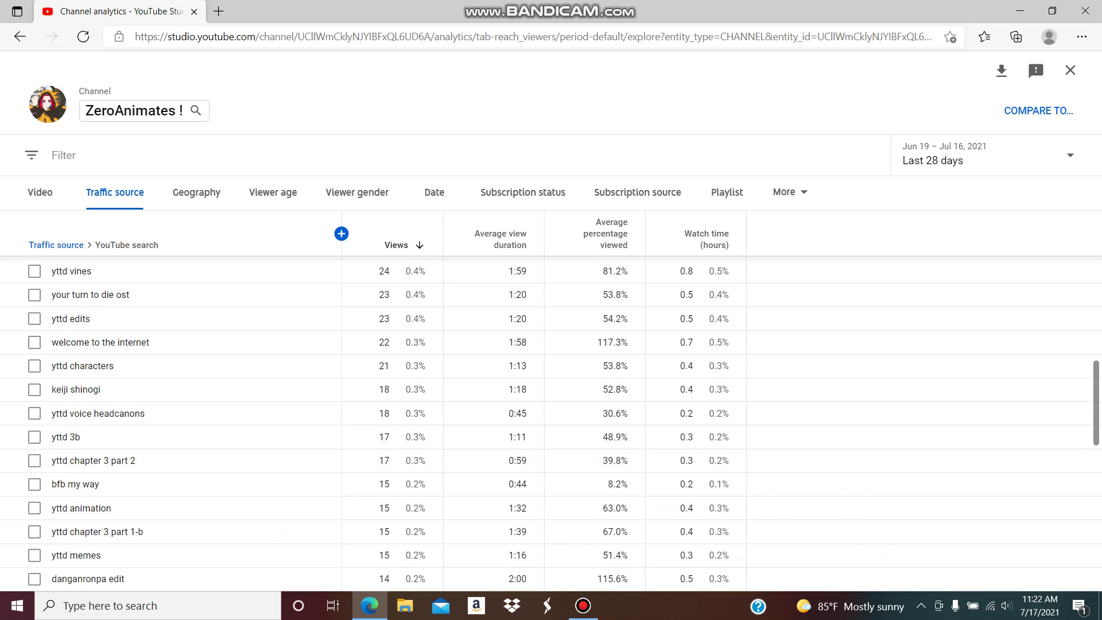
scroll(550, 422, down, 1)
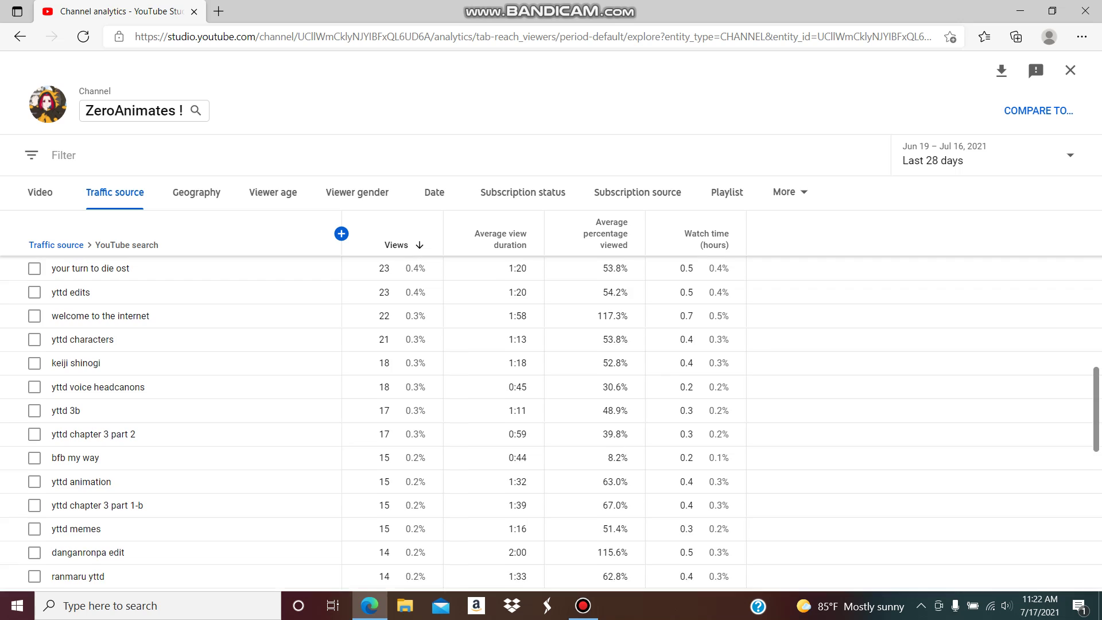
scroll(552, 422, down, 1)
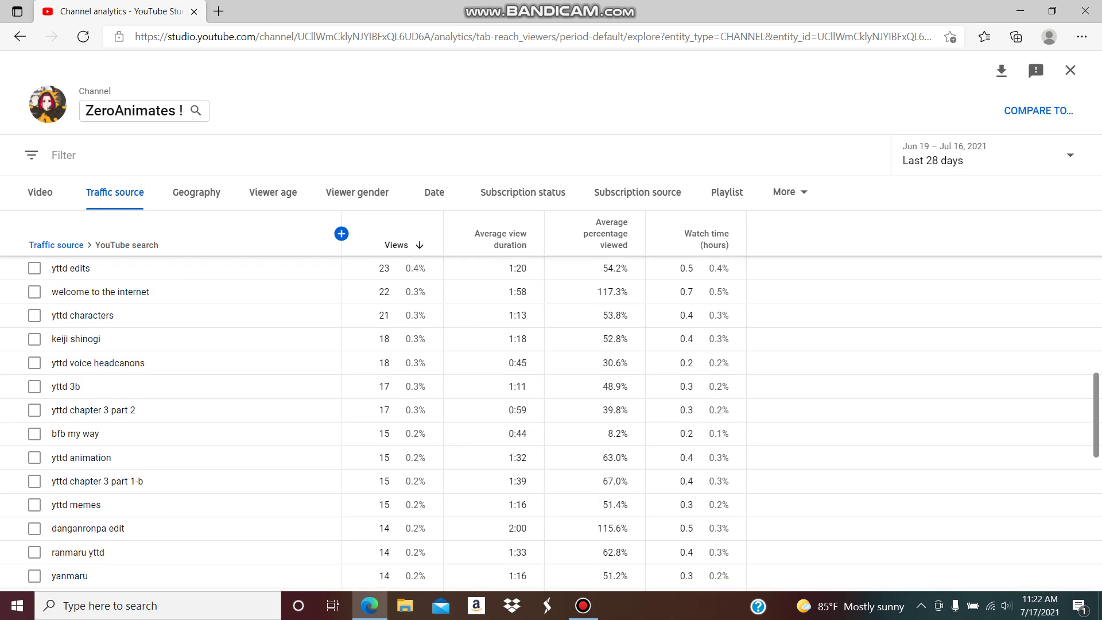
scroll(551, 422, down, 1)
scroll(551, 422, down, 1)
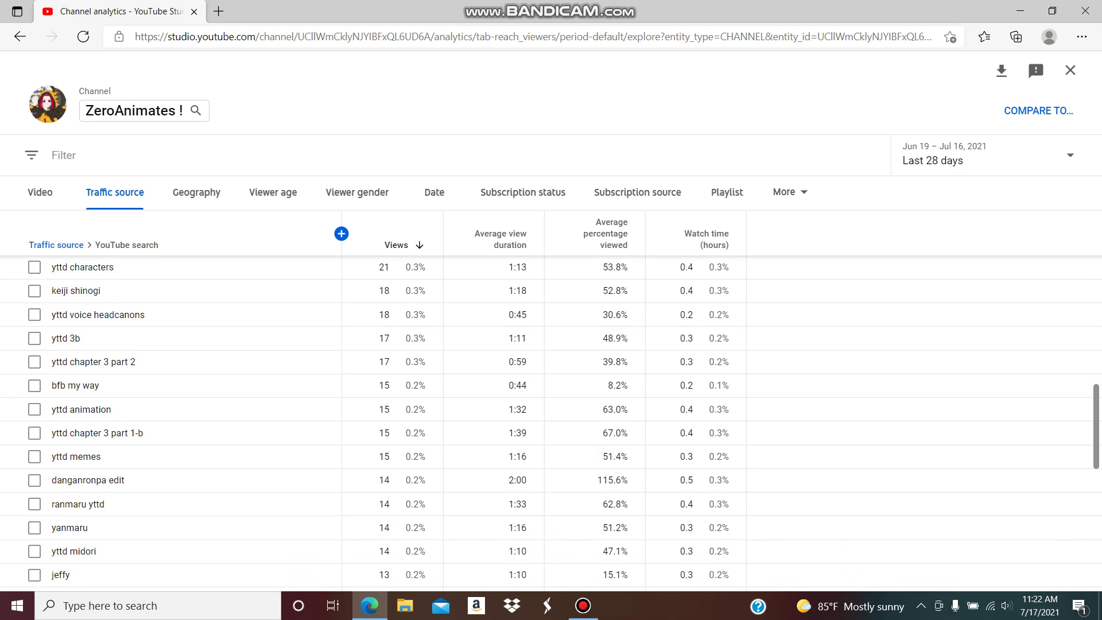
scroll(551, 422, down, 1)
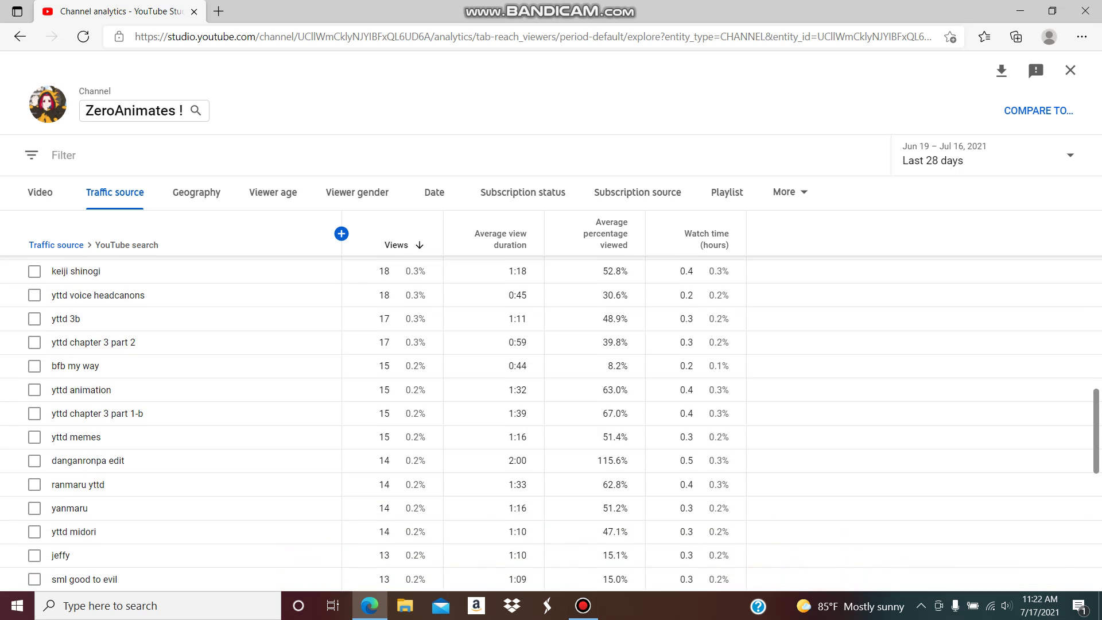
scroll(551, 421, down, 1)
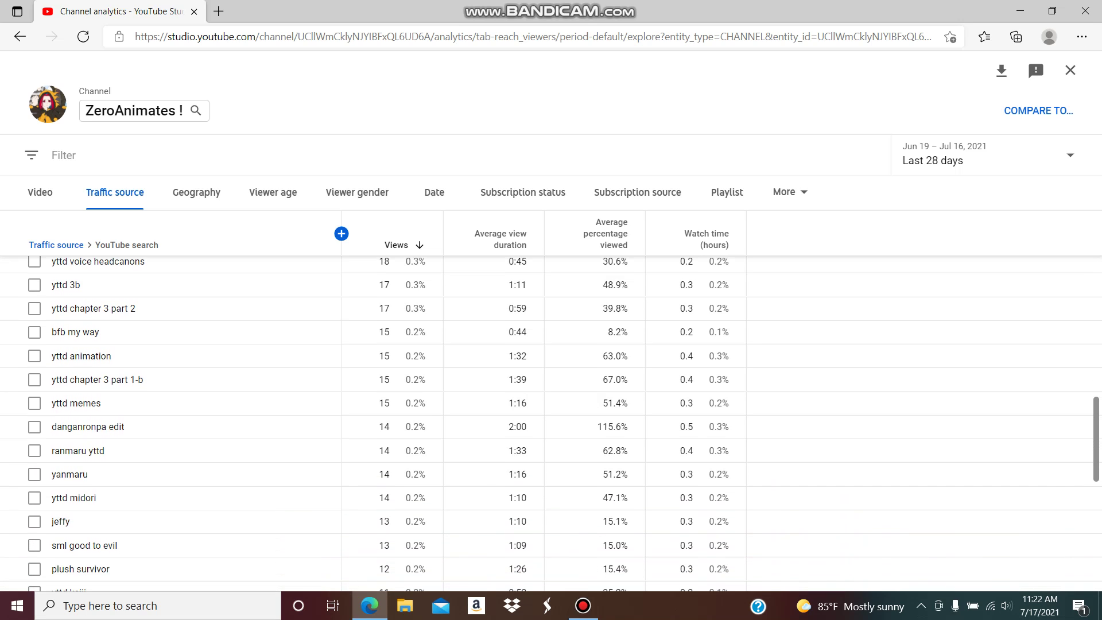
scroll(550, 422, down, 1)
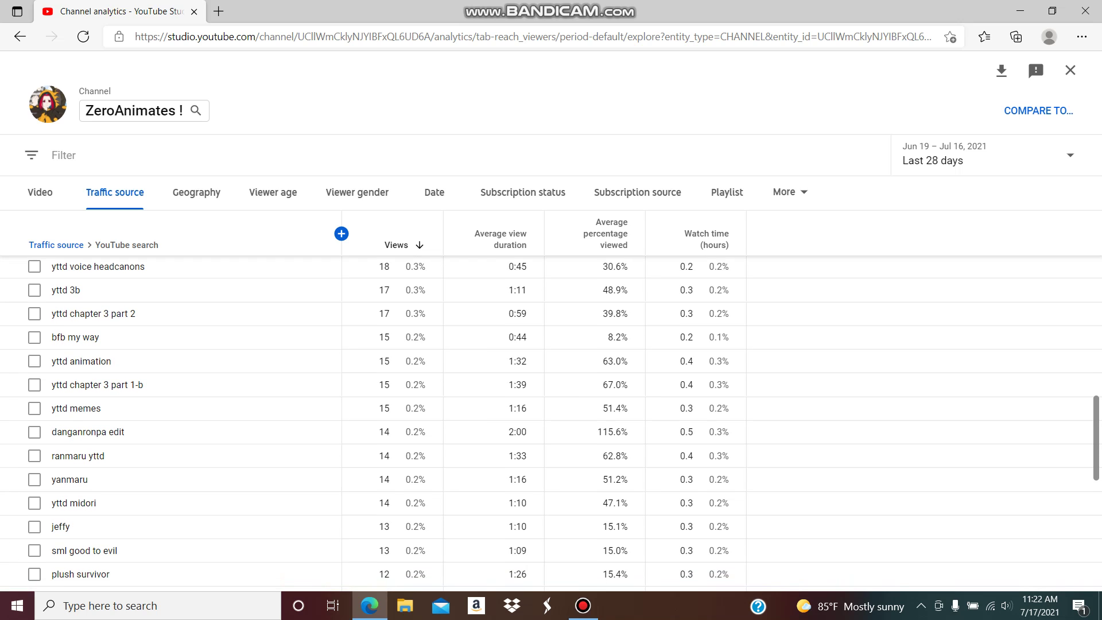
scroll(551, 421, down, 1)
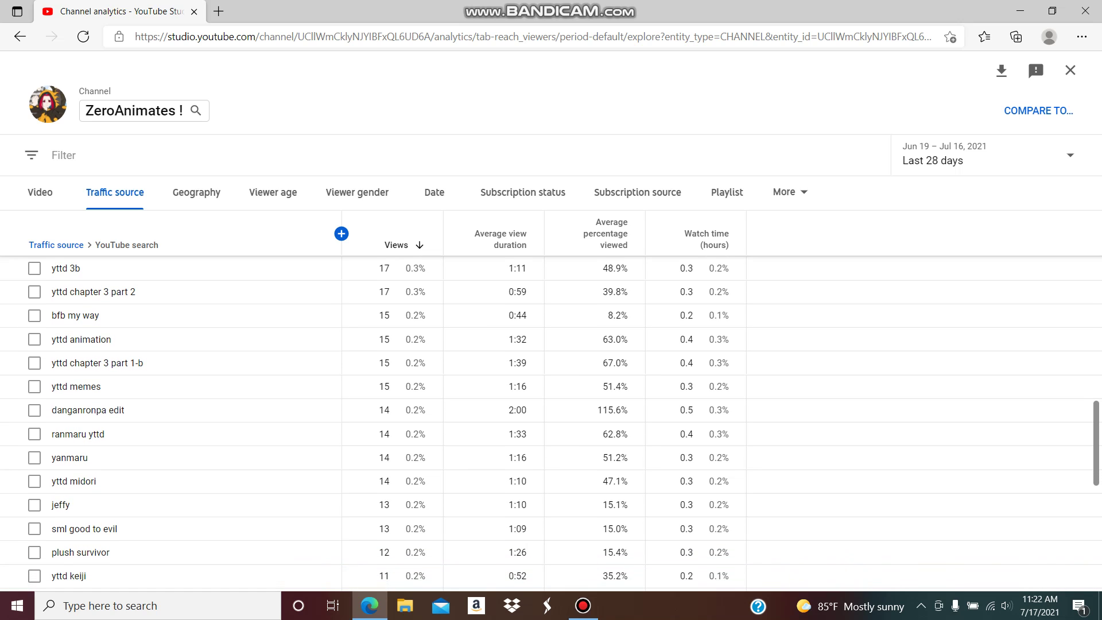
scroll(552, 422, down, 1)
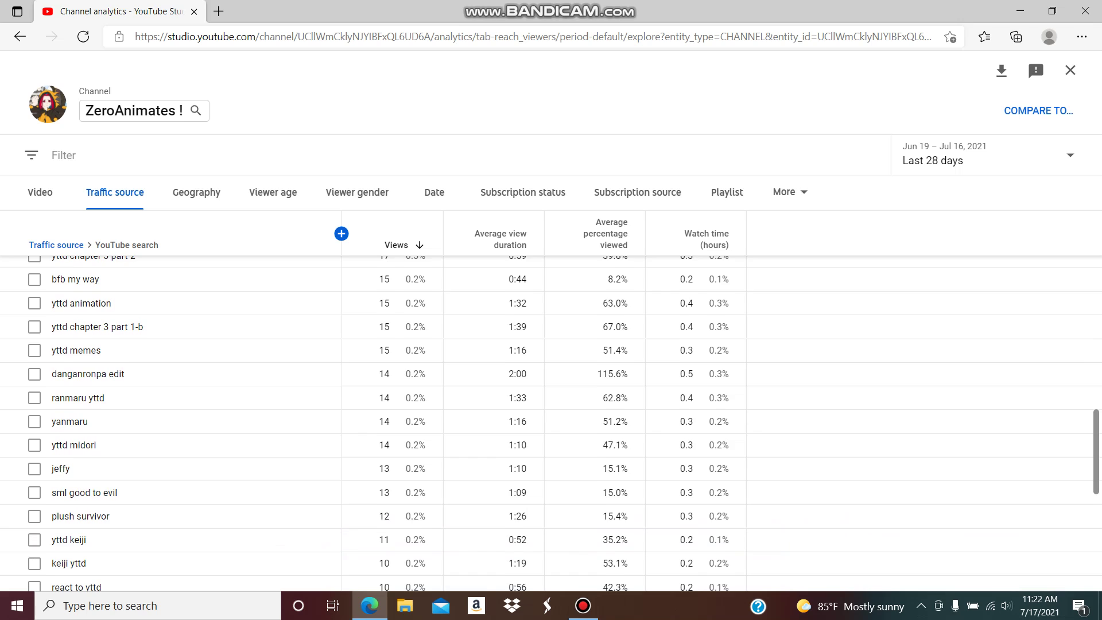
scroll(551, 422, down, 1)
scroll(551, 422, down, 1)
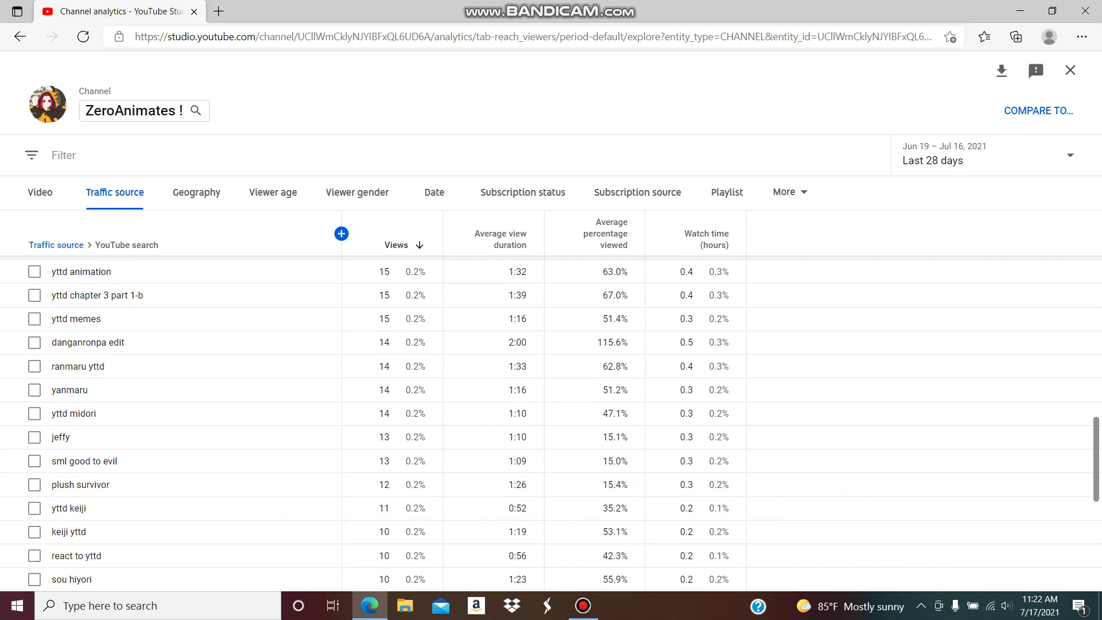
scroll(551, 422, down, 1)
scroll(551, 421, down, 1)
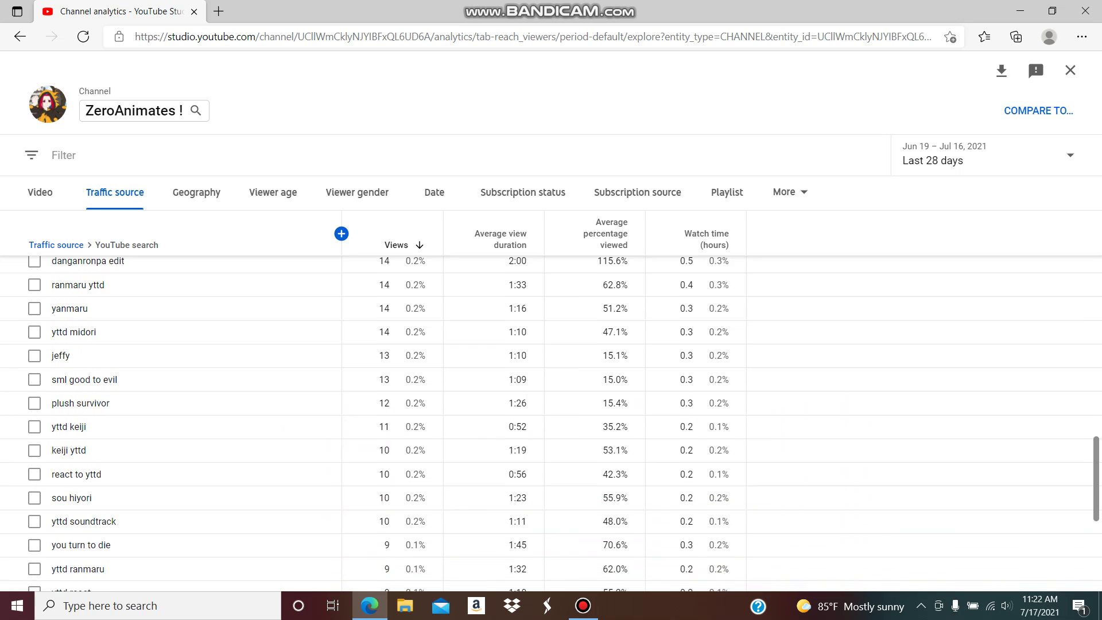
scroll(550, 422, down, 1)
scroll(552, 421, down, 1)
scroll(551, 422, down, 1)
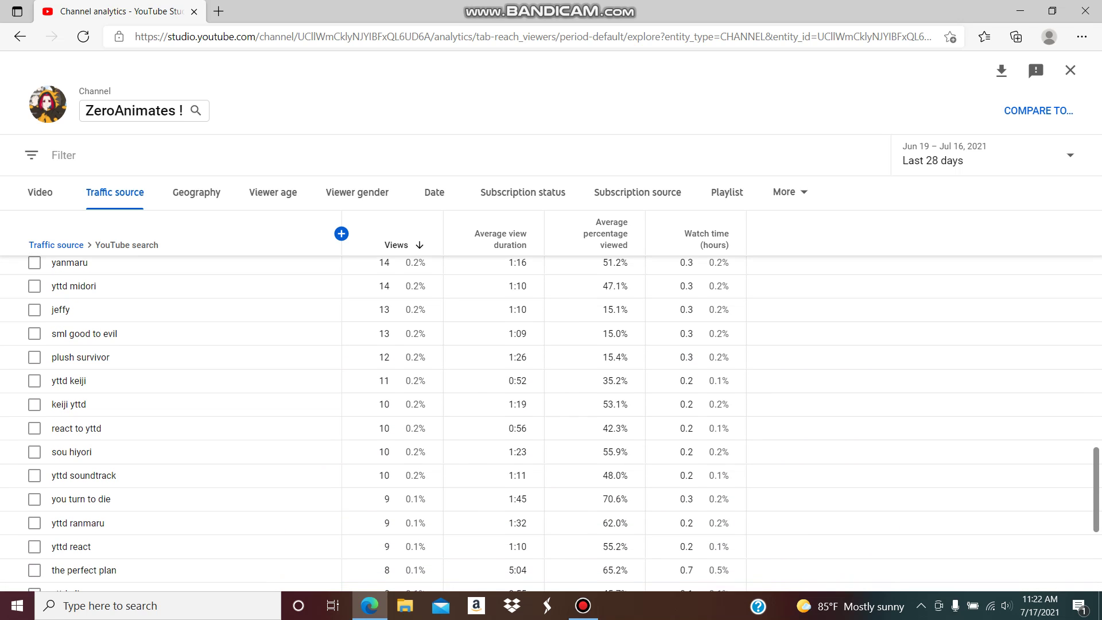
scroll(552, 422, down, 1)
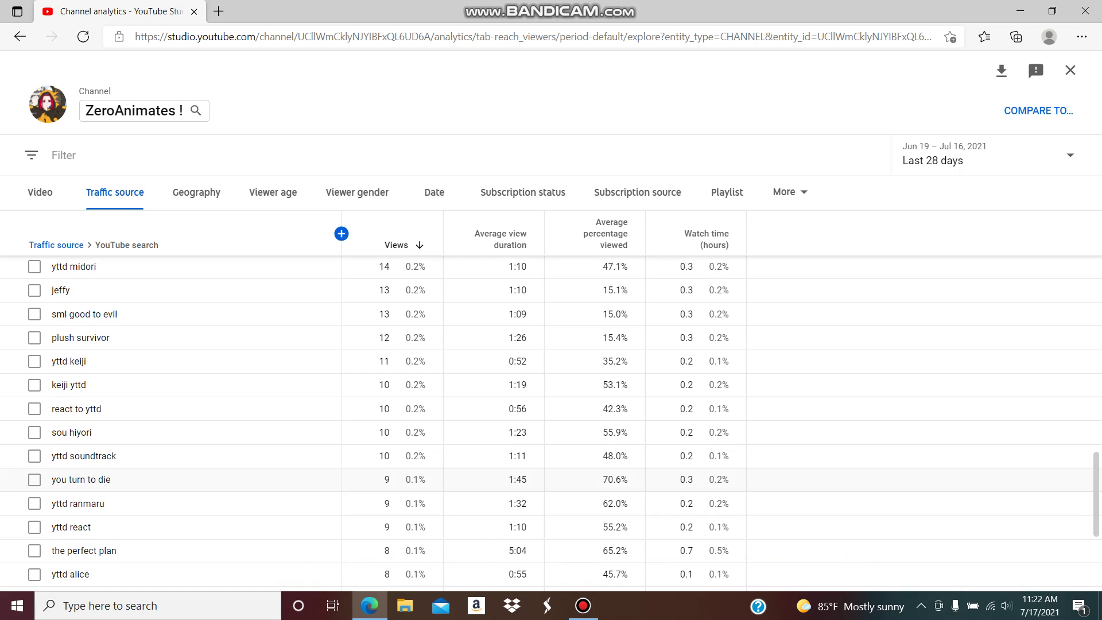
scroll(551, 422, down, 1)
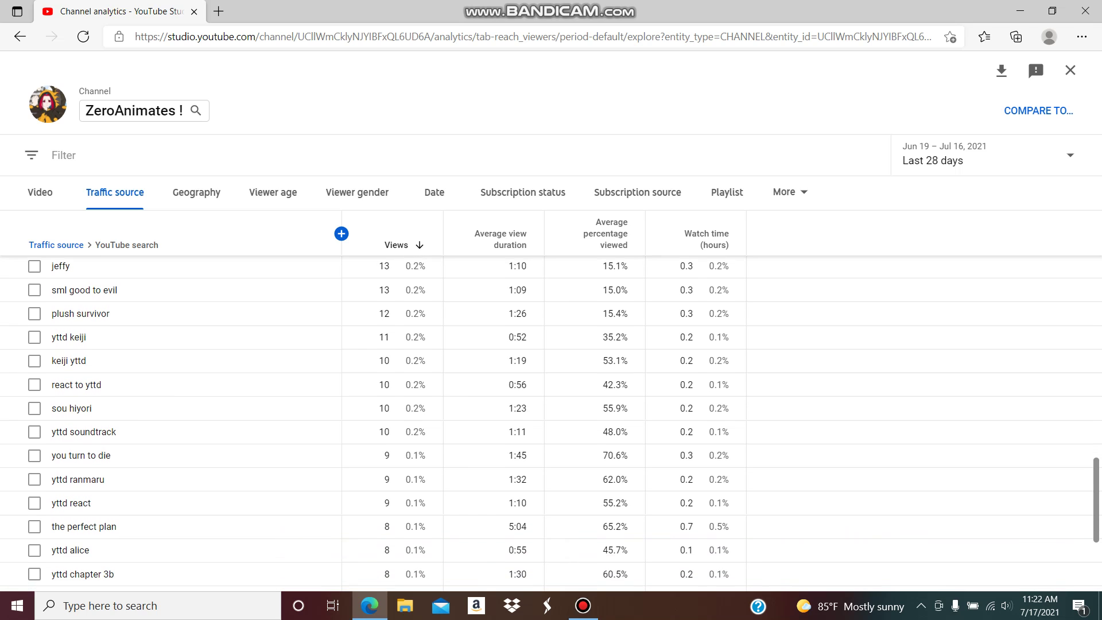
scroll(551, 421, down, 1)
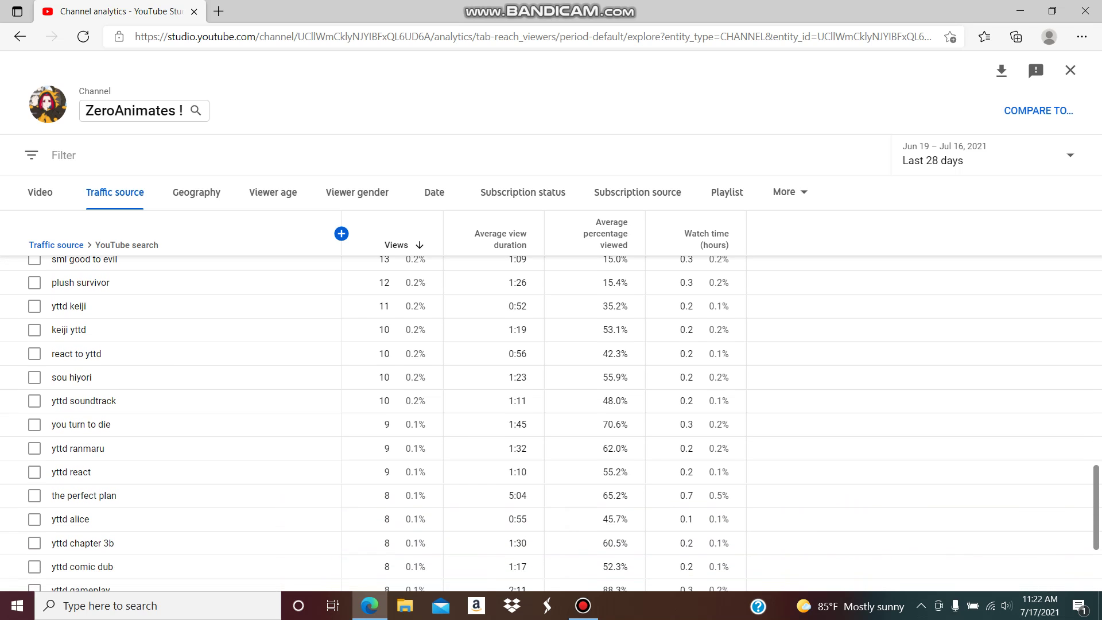
scroll(551, 422, down, 1)
scroll(551, 422, down, 1)
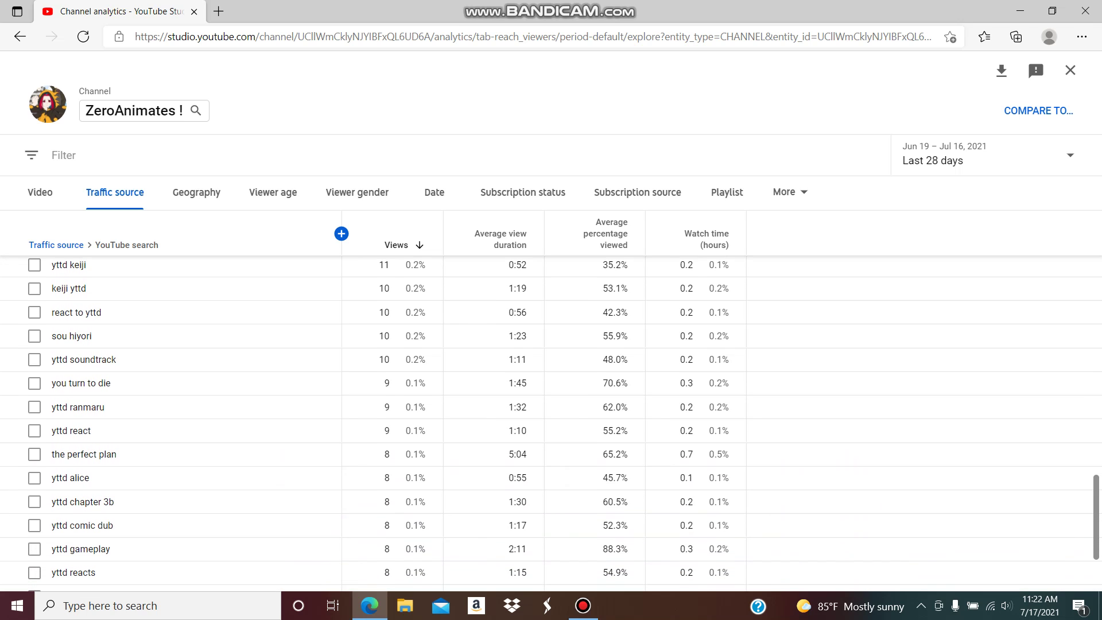
scroll(551, 422, down, 1)
scroll(551, 422, down, 1)
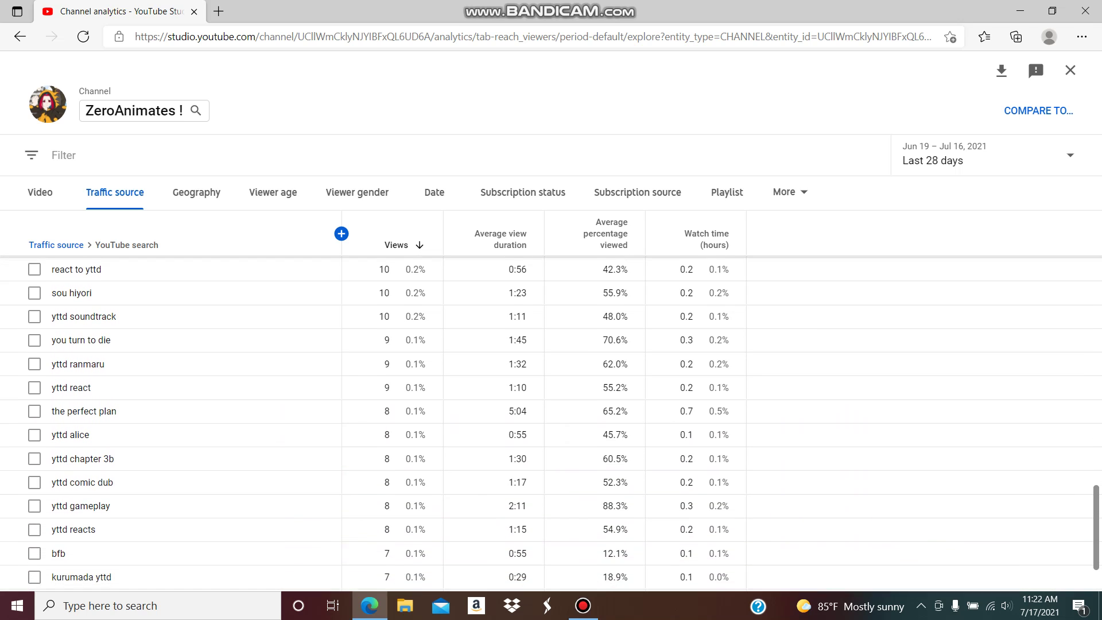
scroll(551, 422, down, 1)
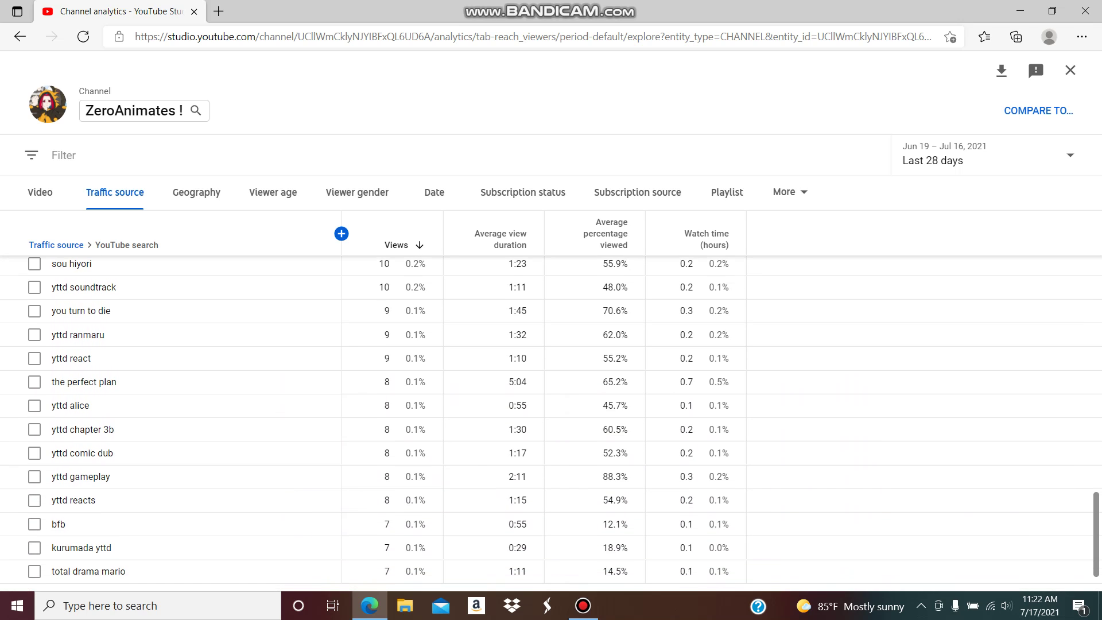
scroll(550, 423, down, 2)
scroll(551, 422, up, 1)
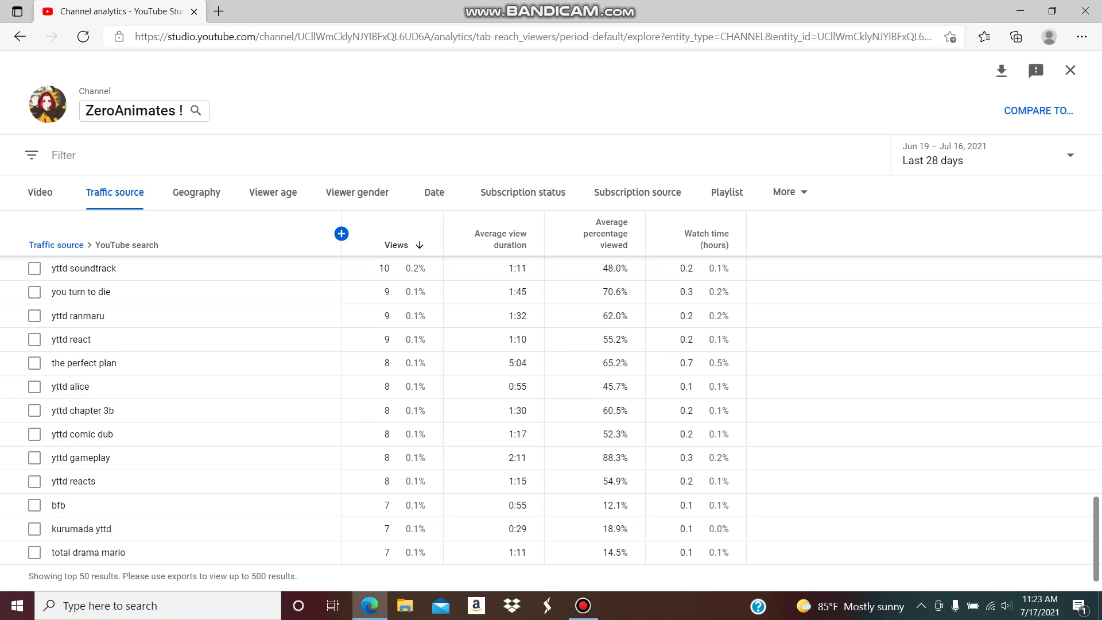
scroll(550, 422, up, 5)
scroll(551, 423, up, 10)
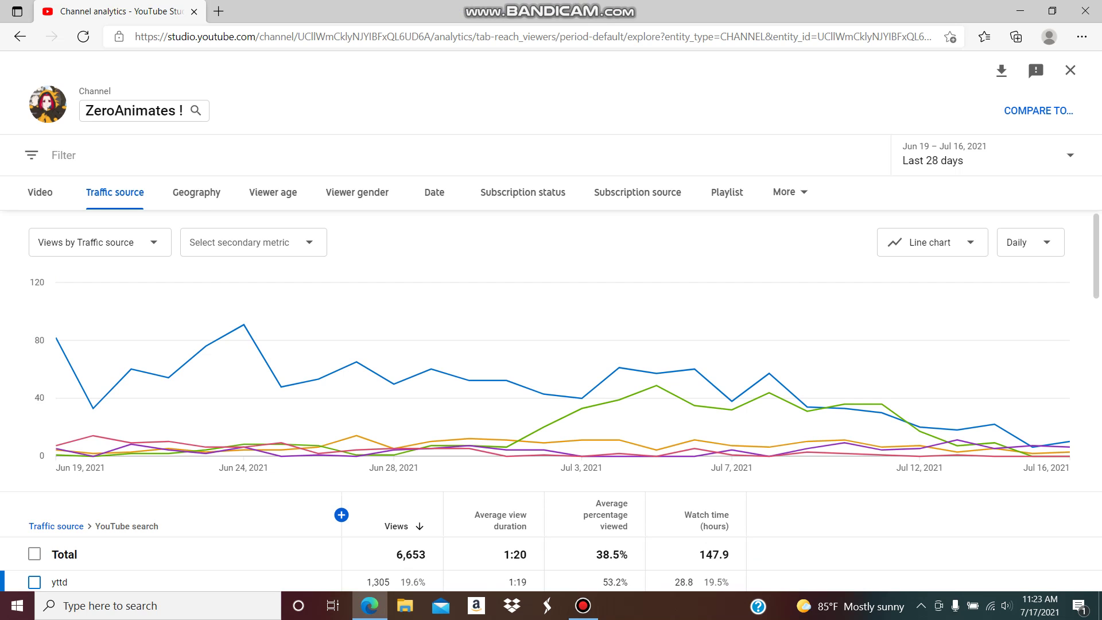
click(194, 197)
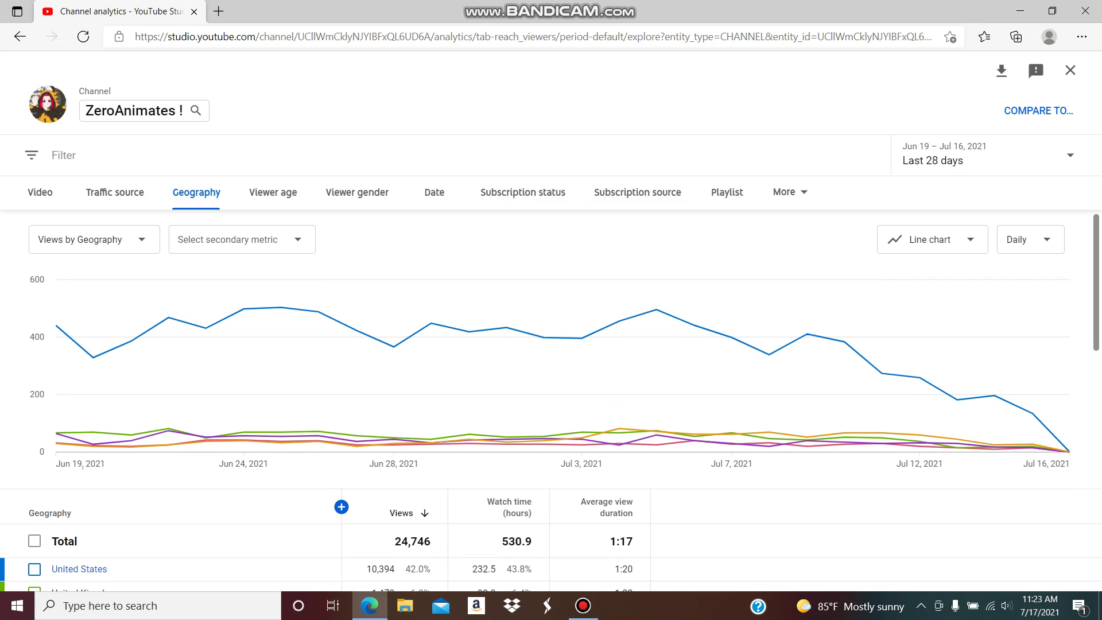
scroll(551, 387, down, 1)
scroll(550, 402, down, 1)
scroll(552, 401, down, 1)
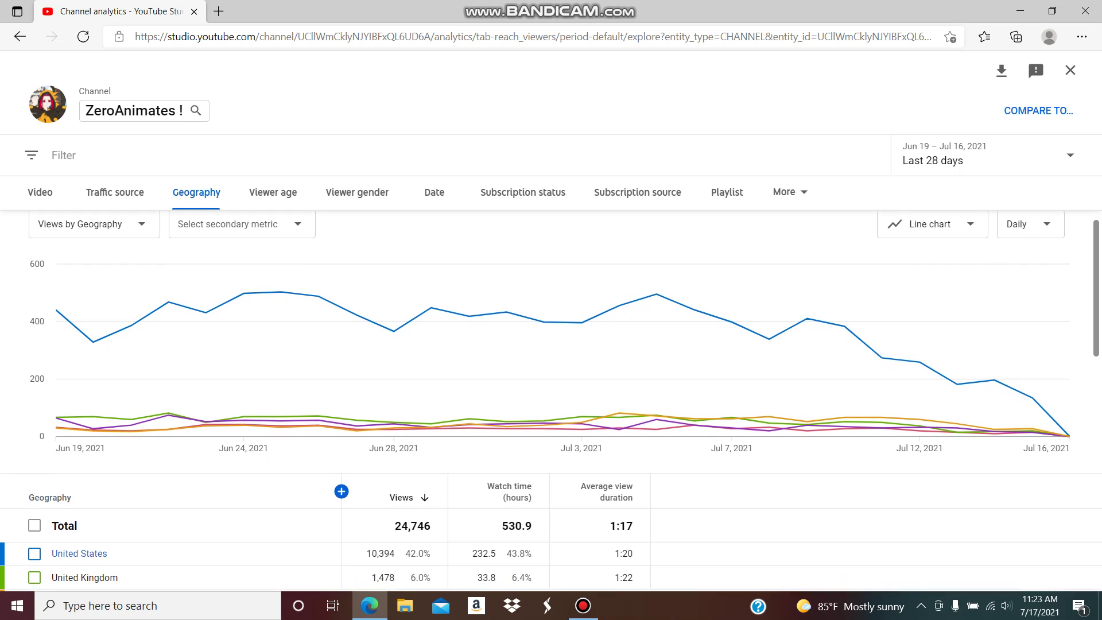
scroll(551, 401, down, 1)
scroll(551, 402, down, 1)
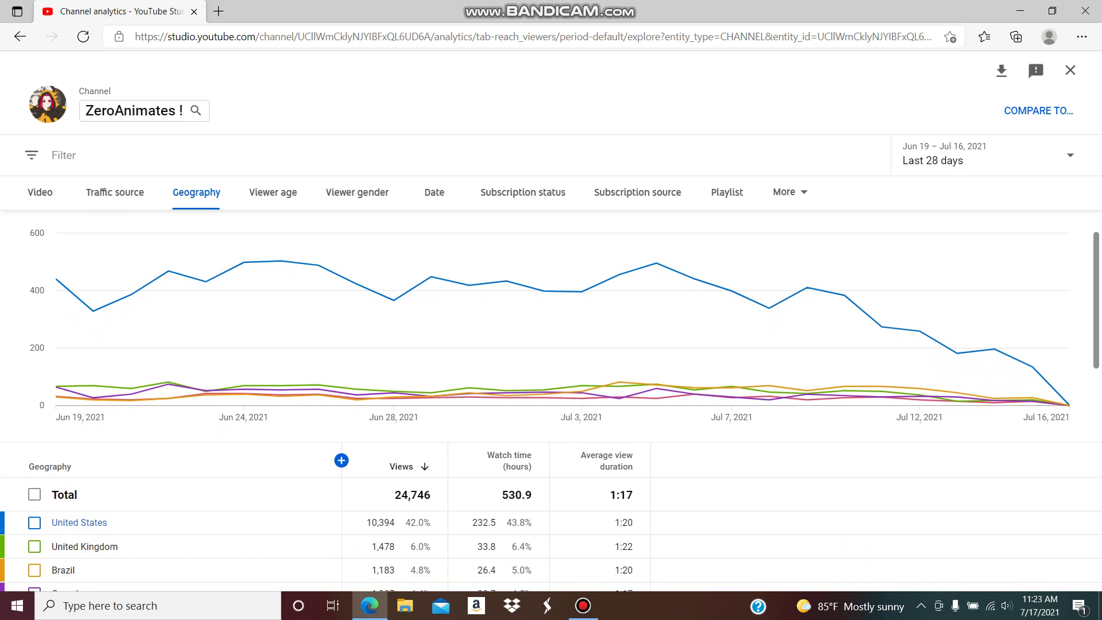
scroll(551, 402, down, 1)
scroll(551, 401, down, 1)
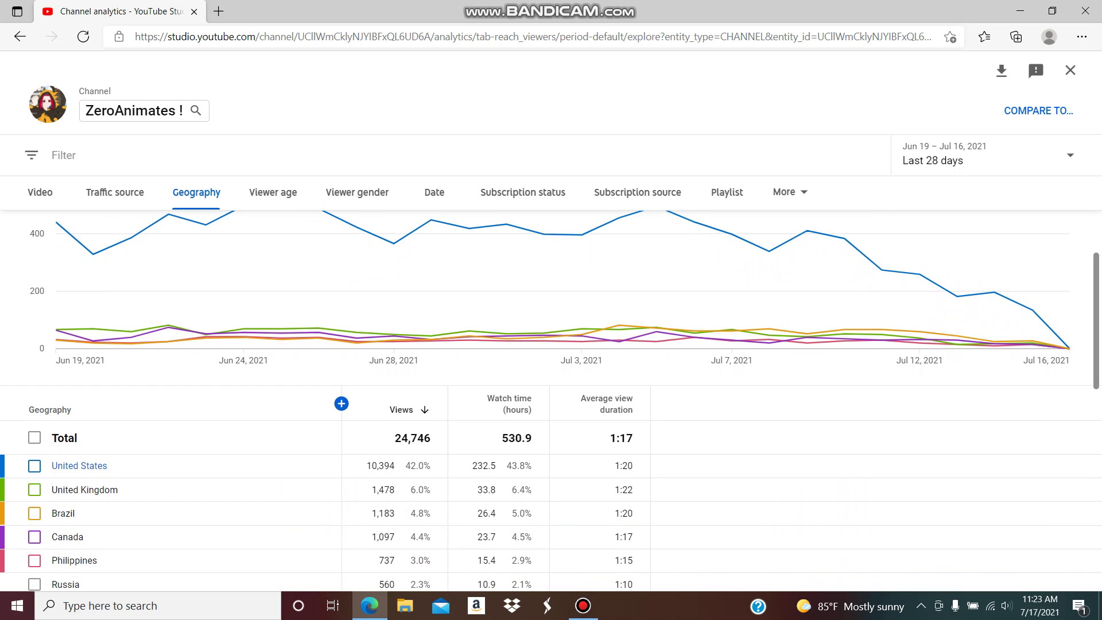
scroll(552, 402, down, 1)
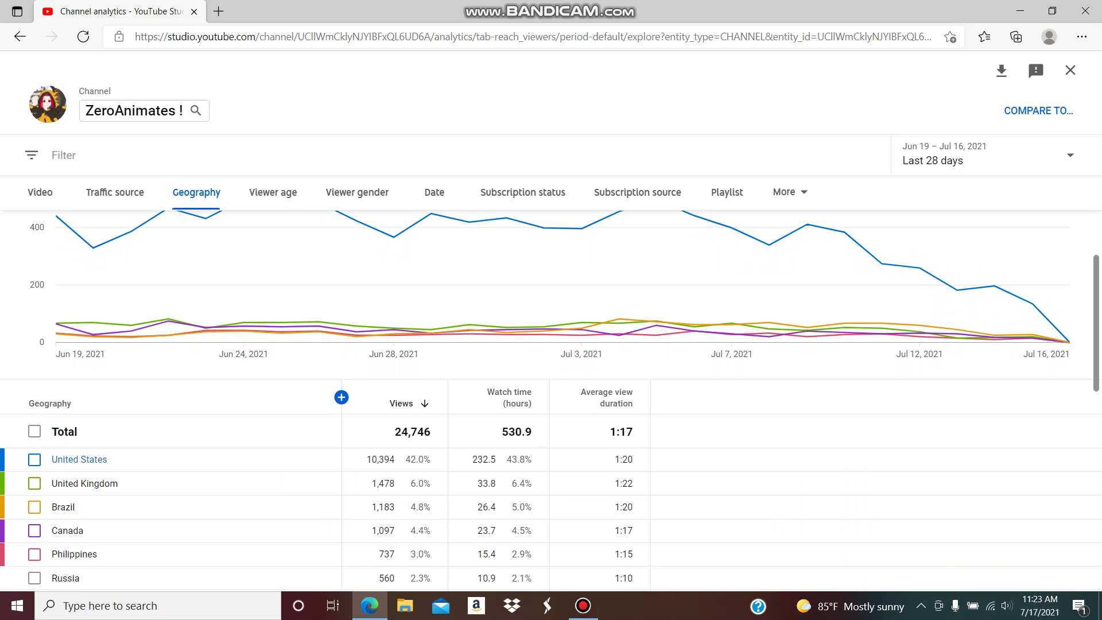
scroll(551, 402, down, 1)
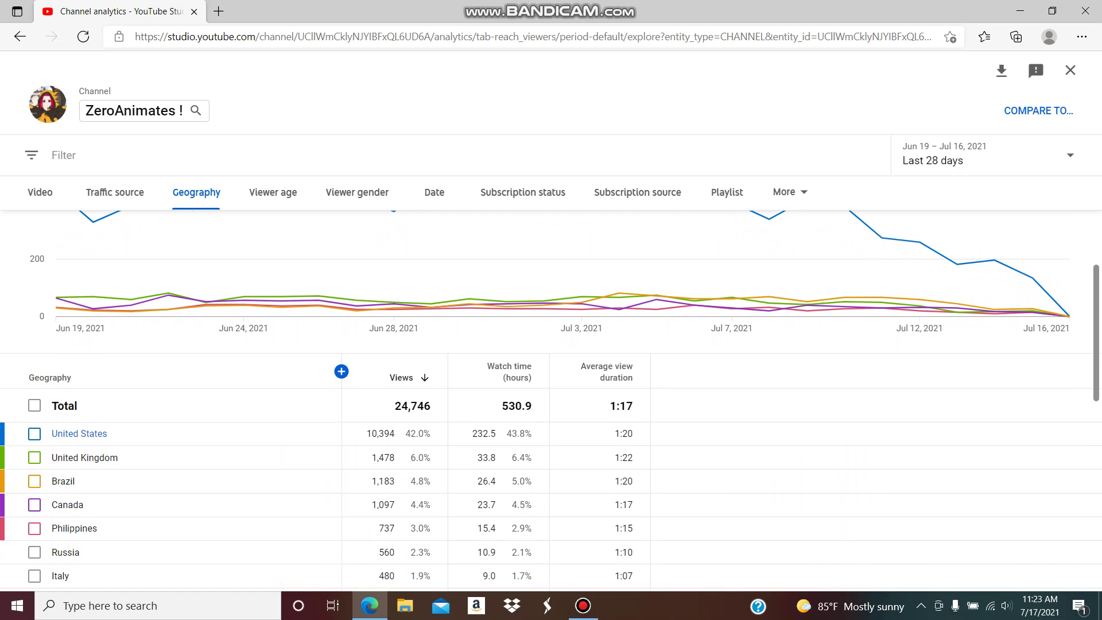
scroll(552, 401, down, 2)
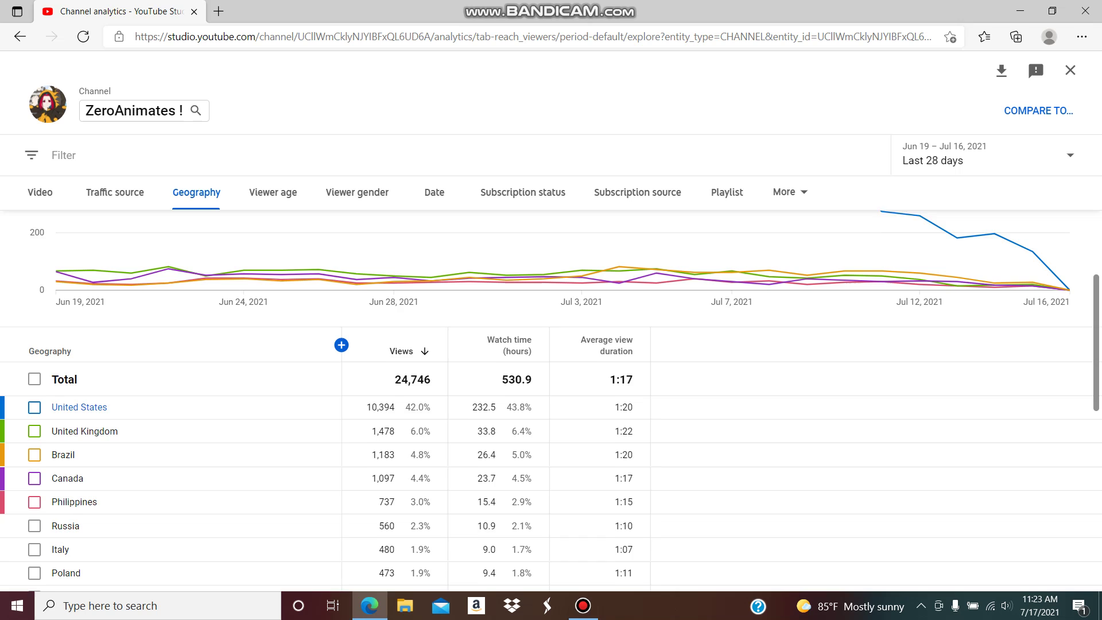
scroll(551, 401, down, 2)
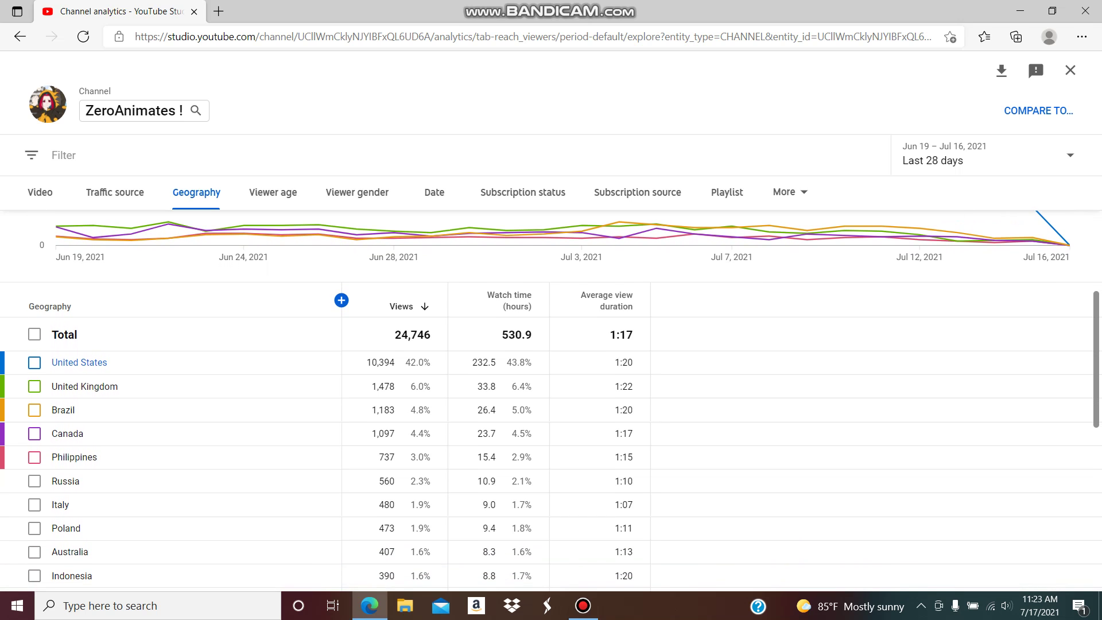
scroll(551, 401, down, 1)
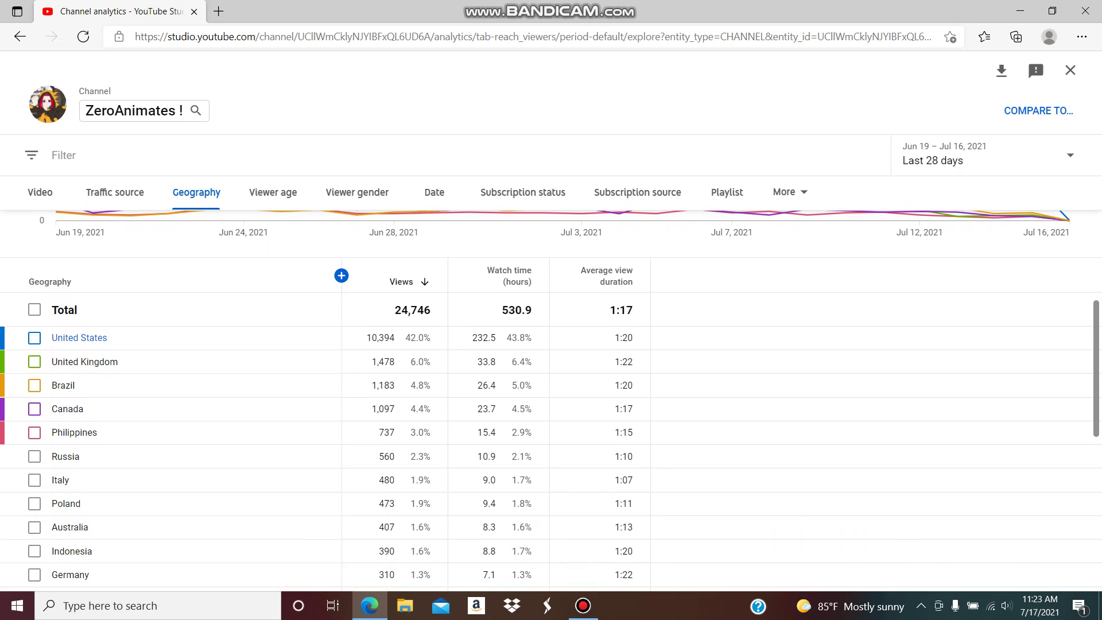
scroll(551, 401, down, 1)
scroll(551, 401, down, 1)
scroll(551, 401, down, 1)
scroll(551, 401, down, 1)
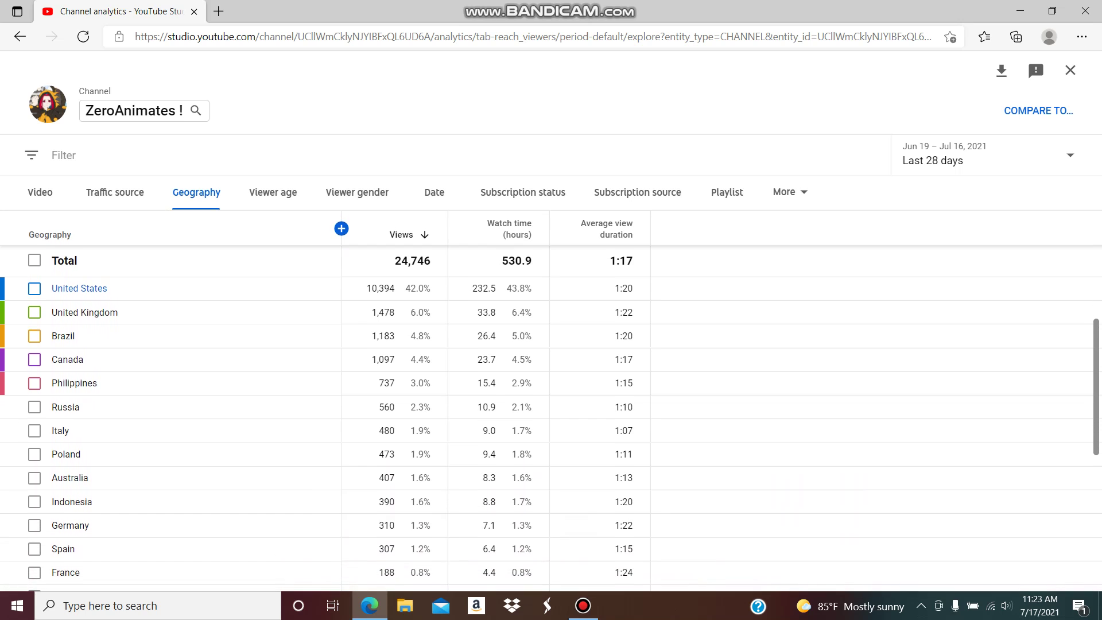
scroll(551, 402, down, 1)
scroll(551, 401, down, 1)
scroll(551, 402, down, 1)
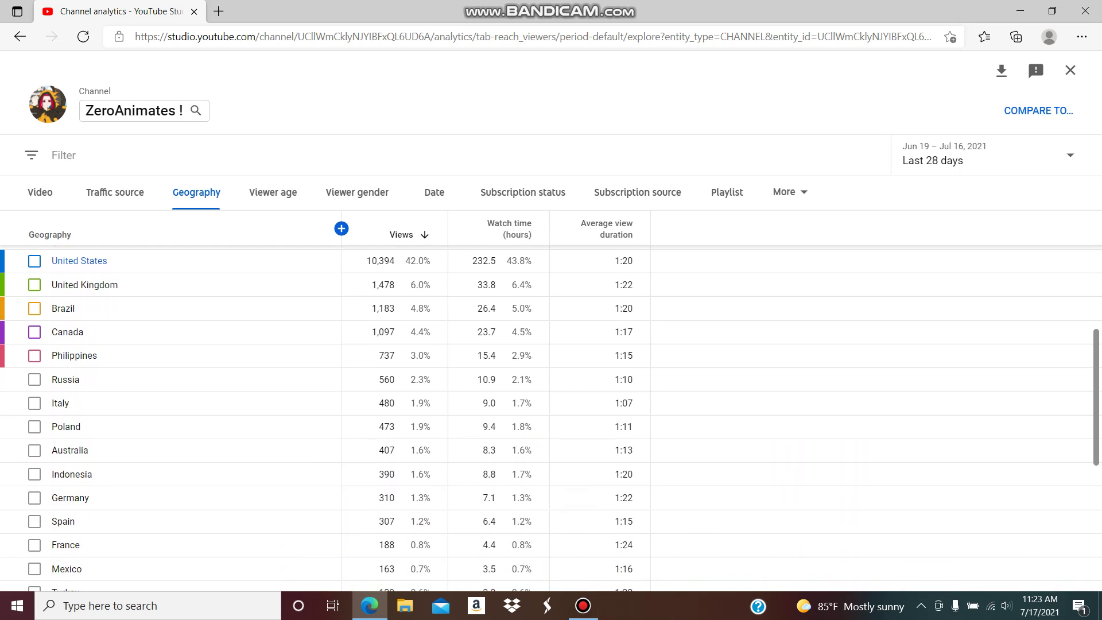
scroll(551, 401, down, 1)
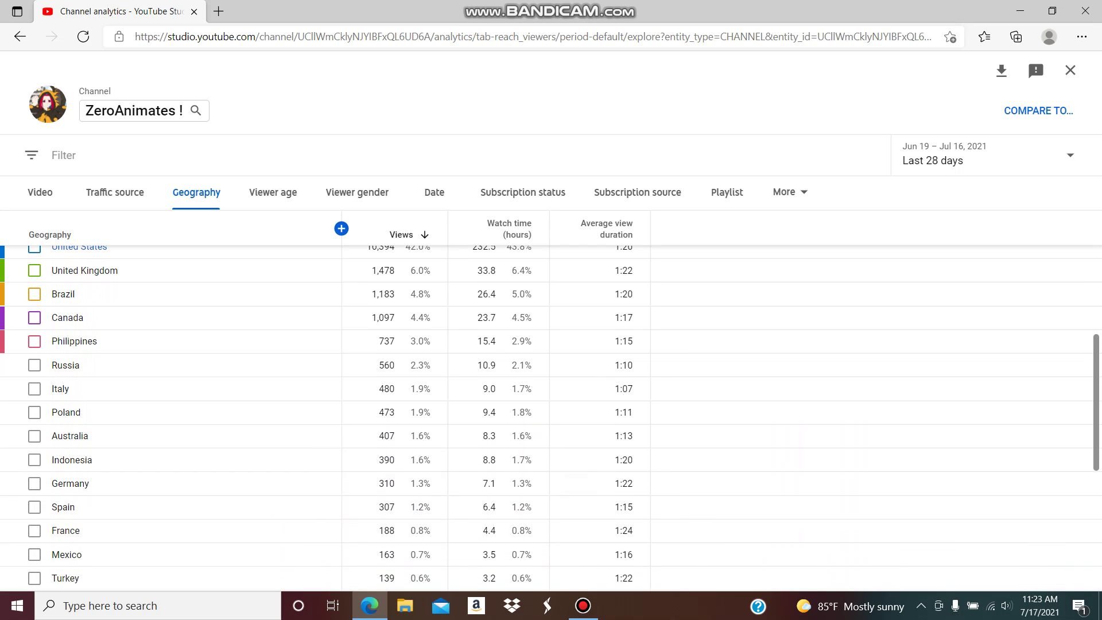
scroll(551, 401, down, 1)
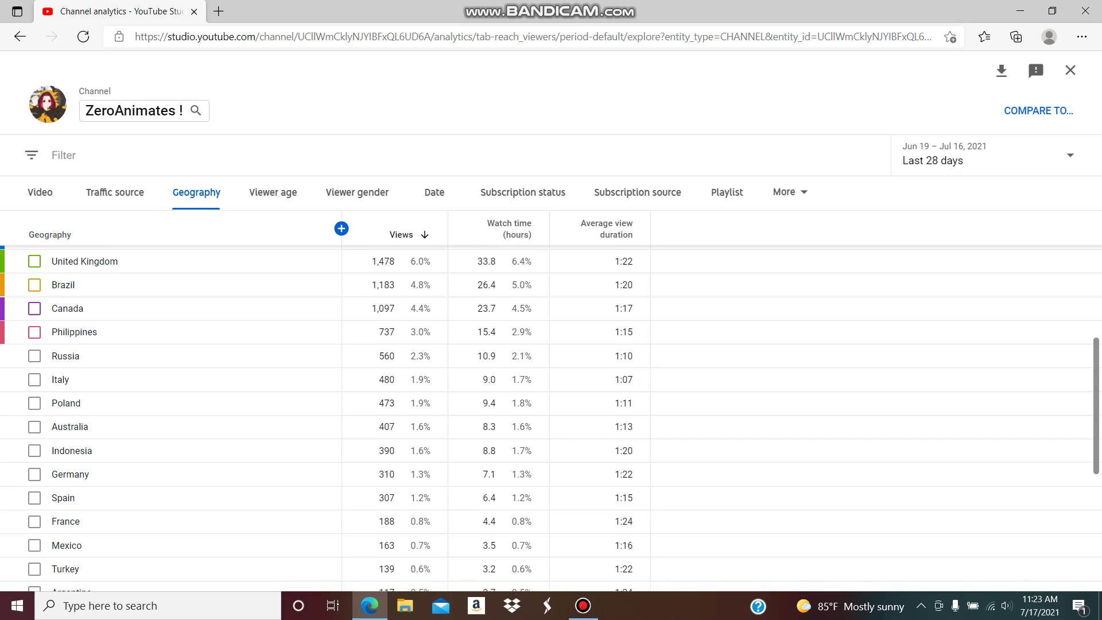
scroll(551, 401, down, 1)
scroll(551, 401, down, 1)
scroll(551, 415, down, 1)
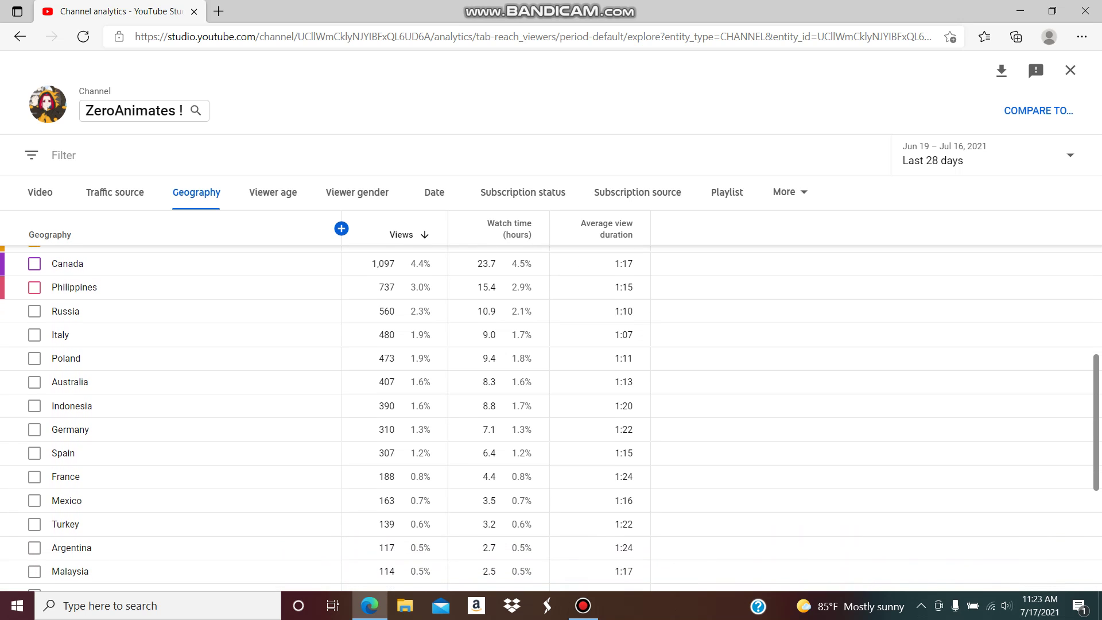
scroll(551, 415, down, 1)
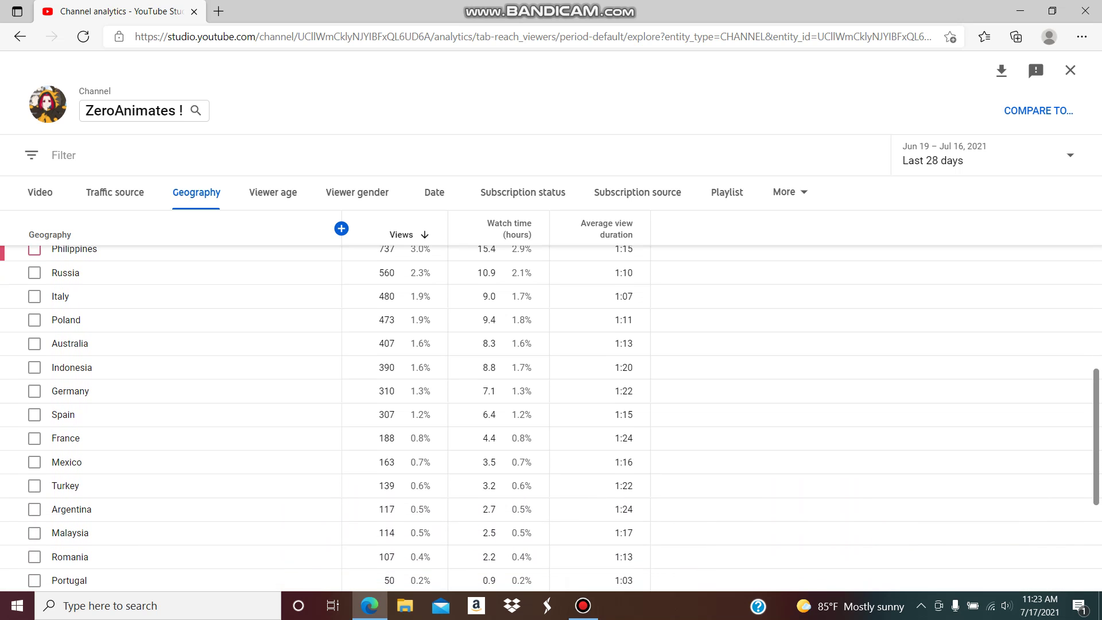
scroll(551, 419, down, 1)
scroll(551, 419, down, 1)
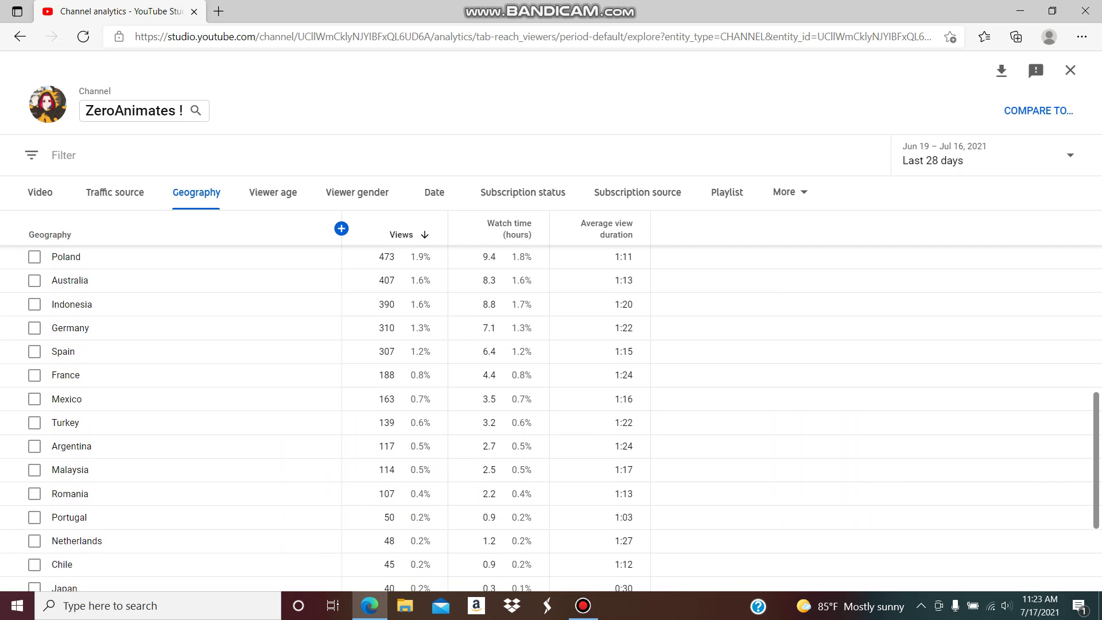
scroll(551, 418, down, 1)
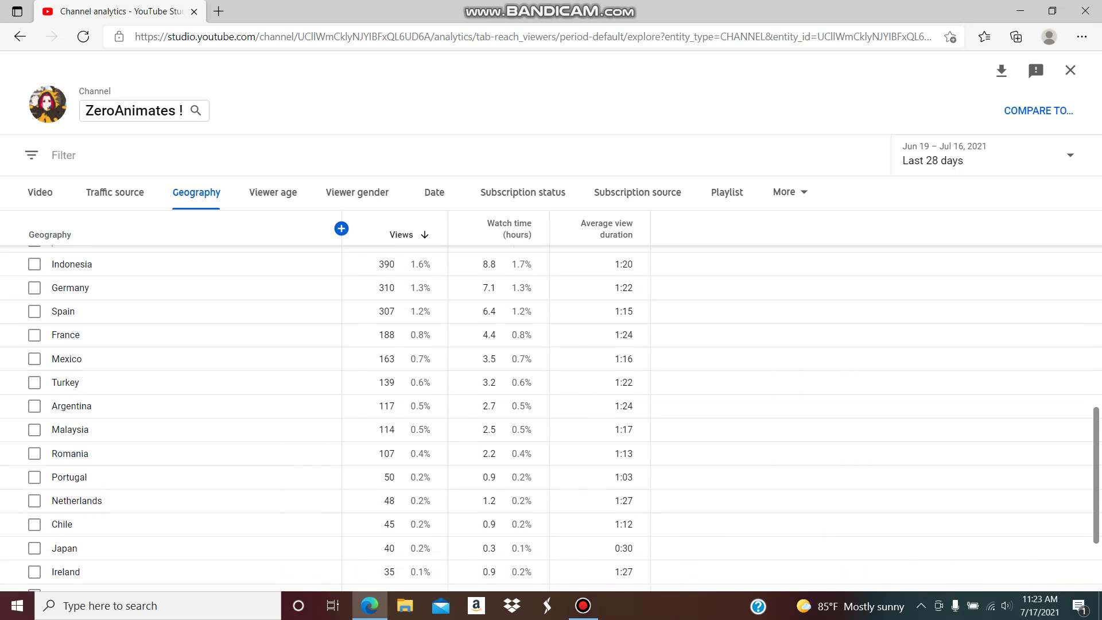
scroll(551, 418, down, 1)
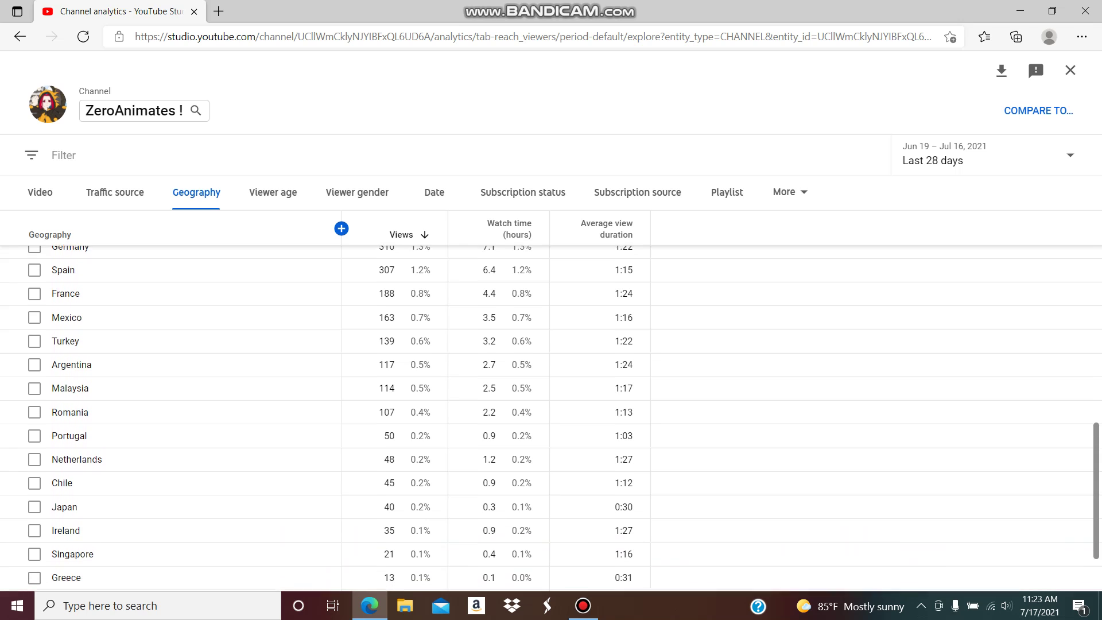
scroll(551, 419, down, 1)
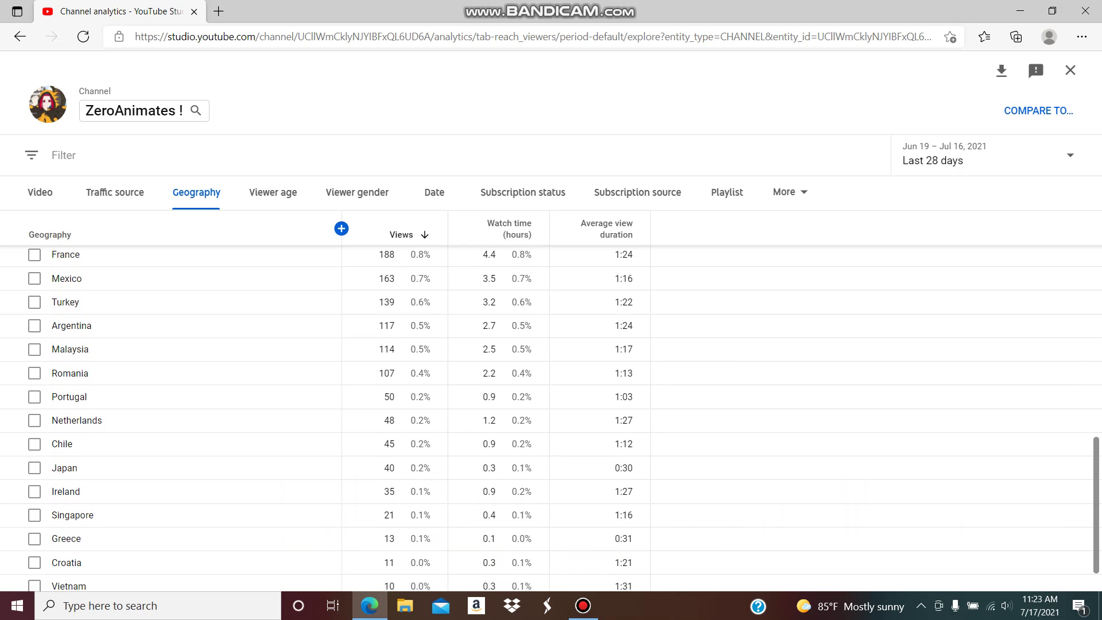
scroll(551, 419, down, 1)
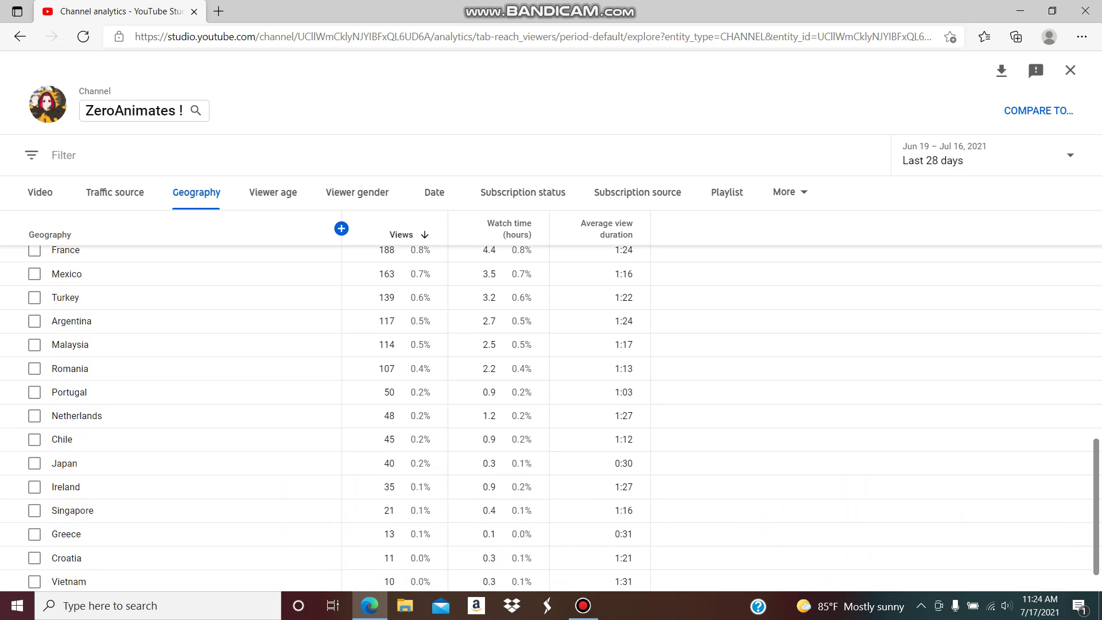
scroll(551, 419, down, 1)
scroll(551, 419, down, 1)
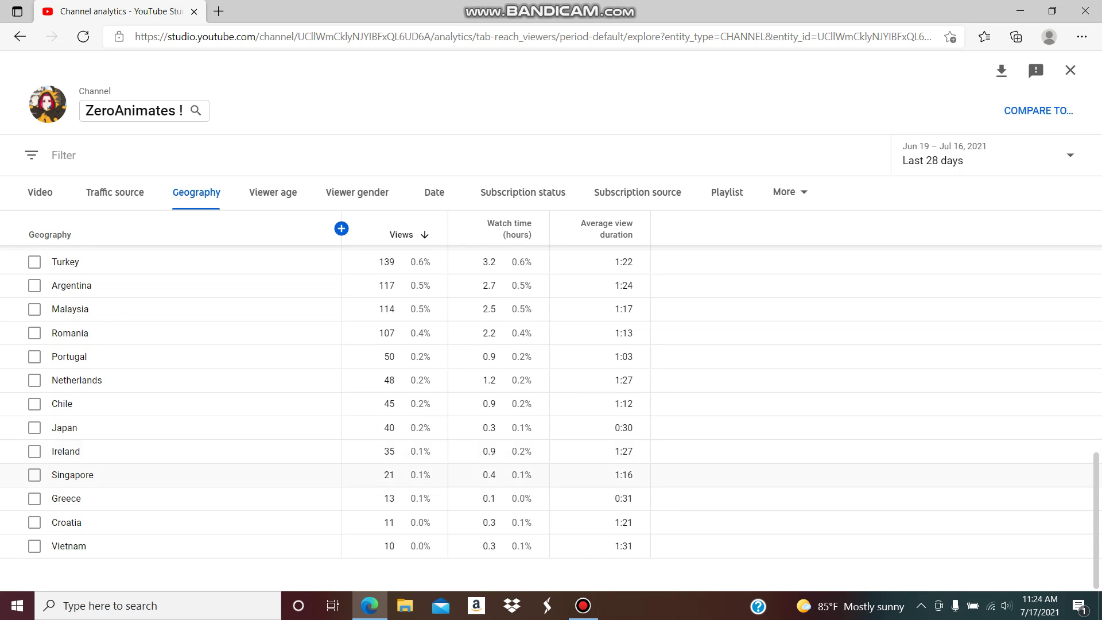
scroll(551, 388, up, 1)
scroll(551, 388, up, 5)
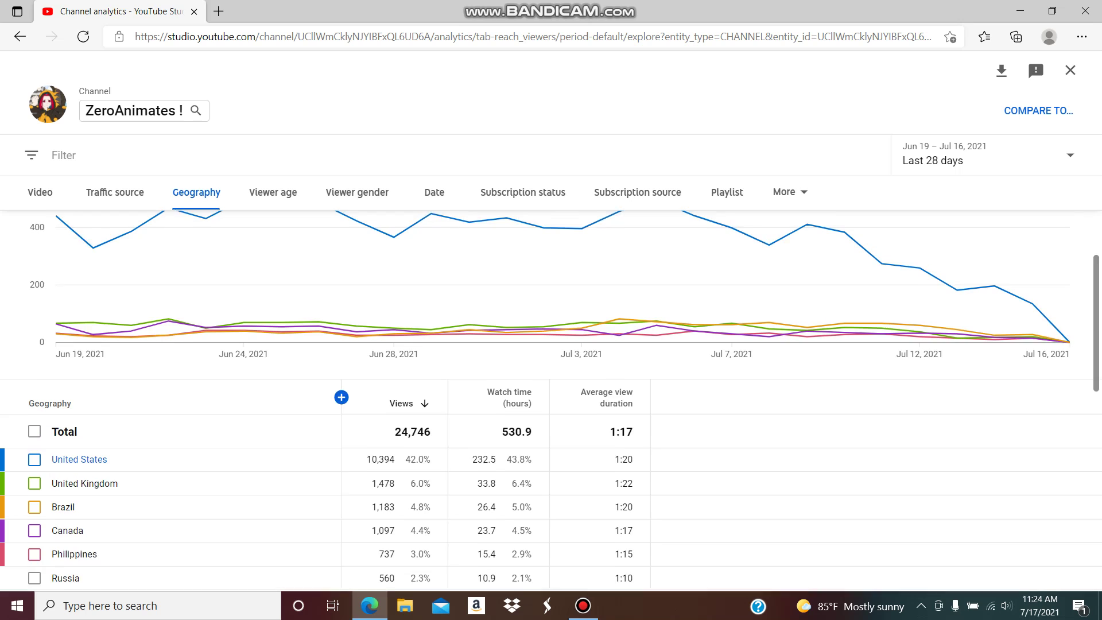
scroll(551, 388, up, 2)
scroll(551, 400, down, 10)
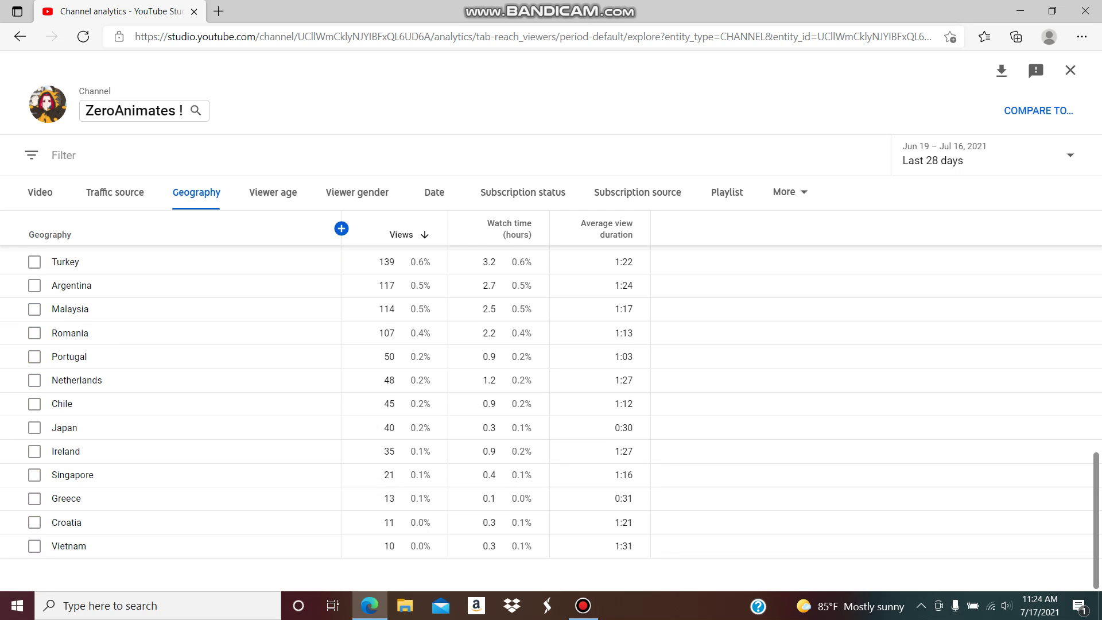
scroll(551, 400, up, 10)
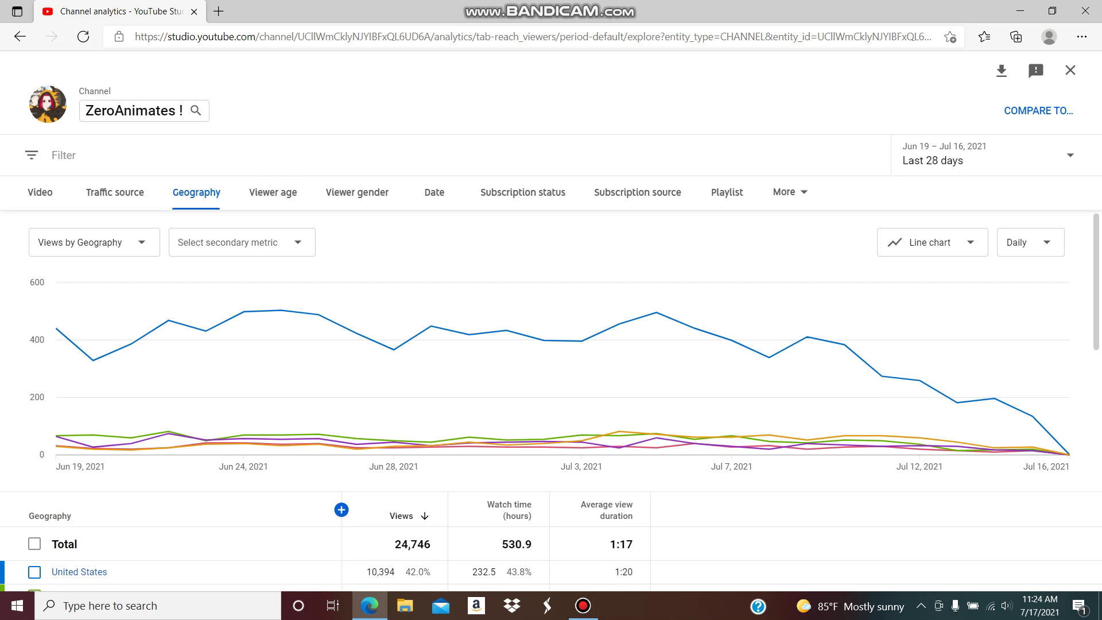
- Break channel views down by viewer age, where 18–24 year-olds lead at 52.6%
click(273, 192)
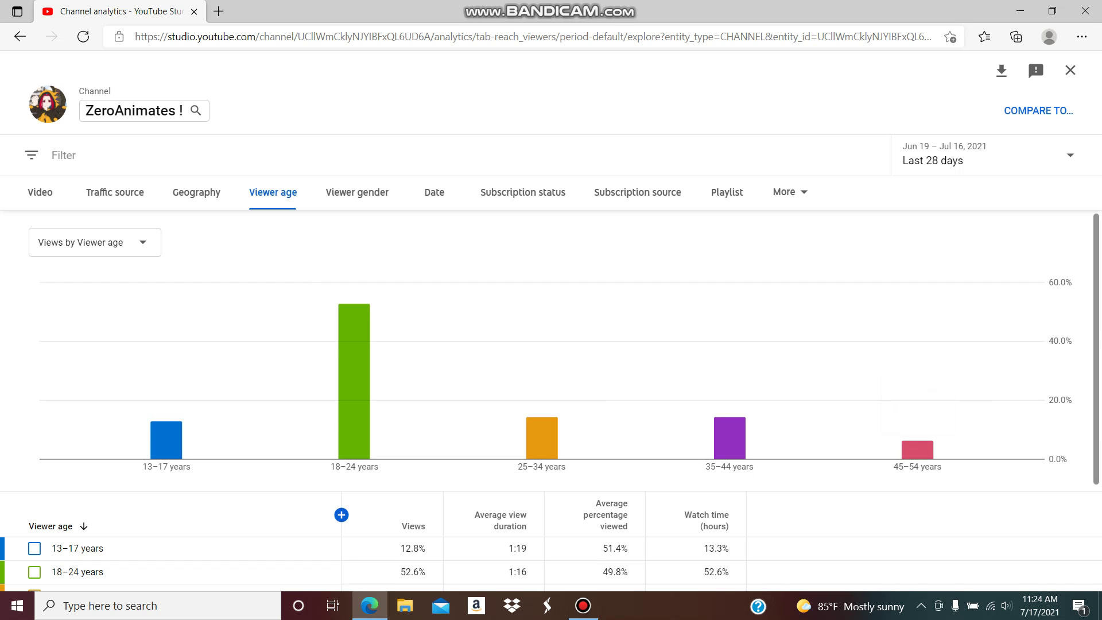
scroll(551, 404, down, 1)
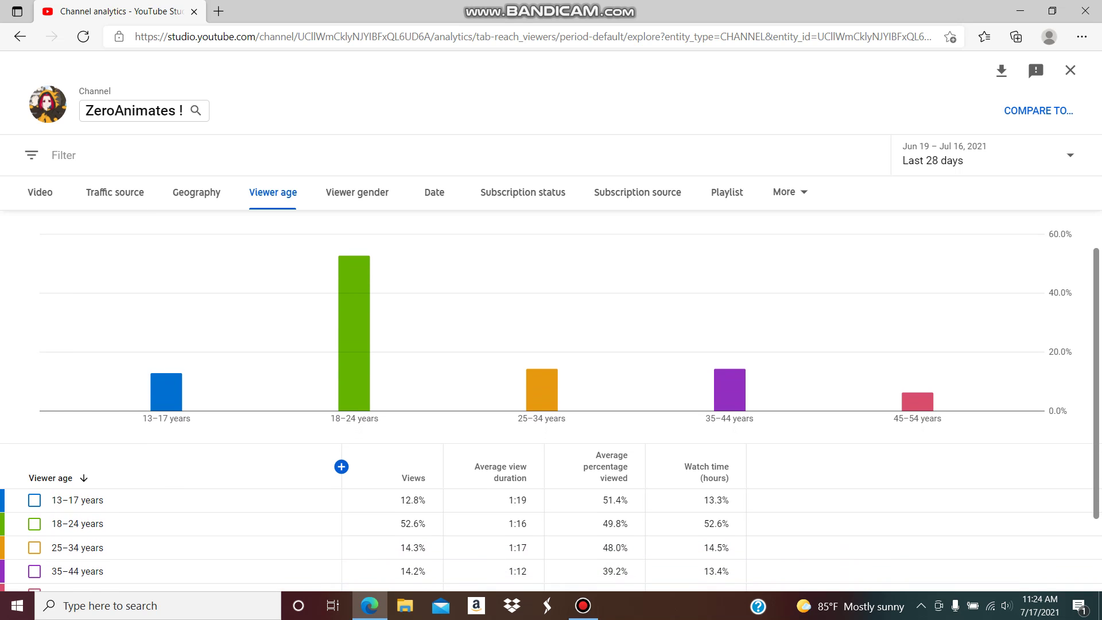
scroll(551, 345, down, 1)
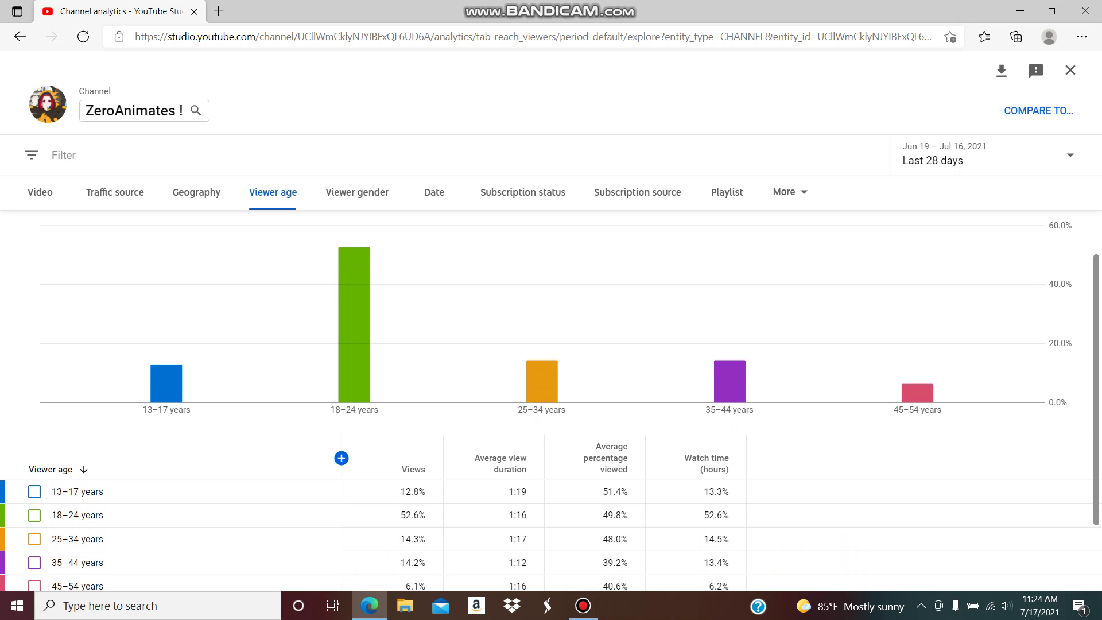
scroll(551, 387, down, 1)
scroll(551, 387, down, 1)
scroll(551, 387, down, 1)
scroll(551, 388, down, 1)
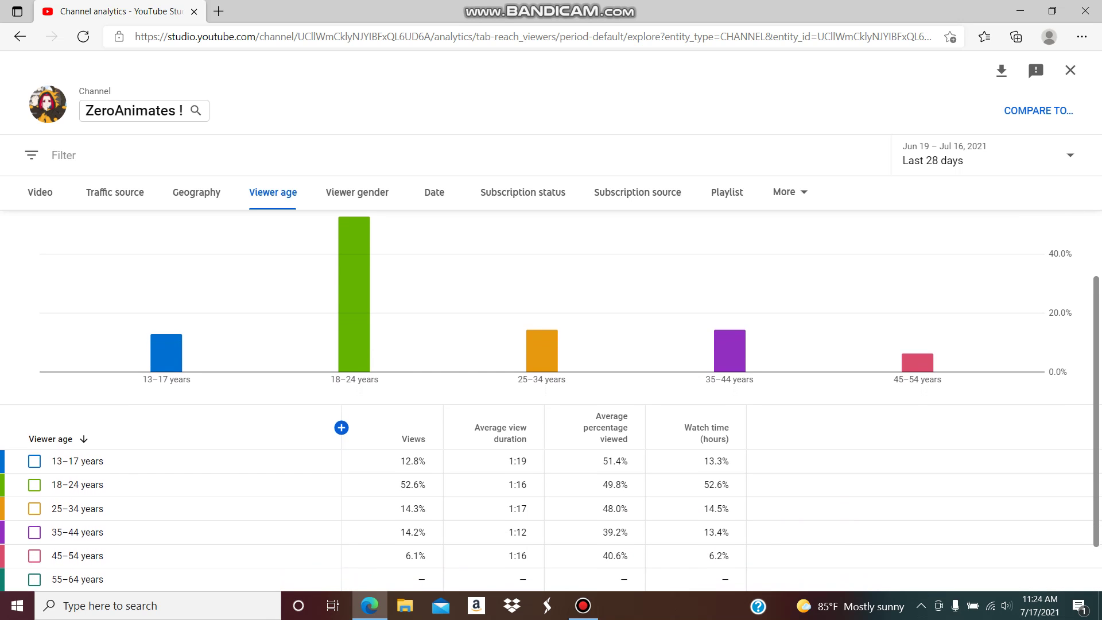
scroll(551, 401, down, 1)
scroll(551, 401, down, 1)
scroll(552, 401, down, 1)
scroll(551, 401, down, 1)
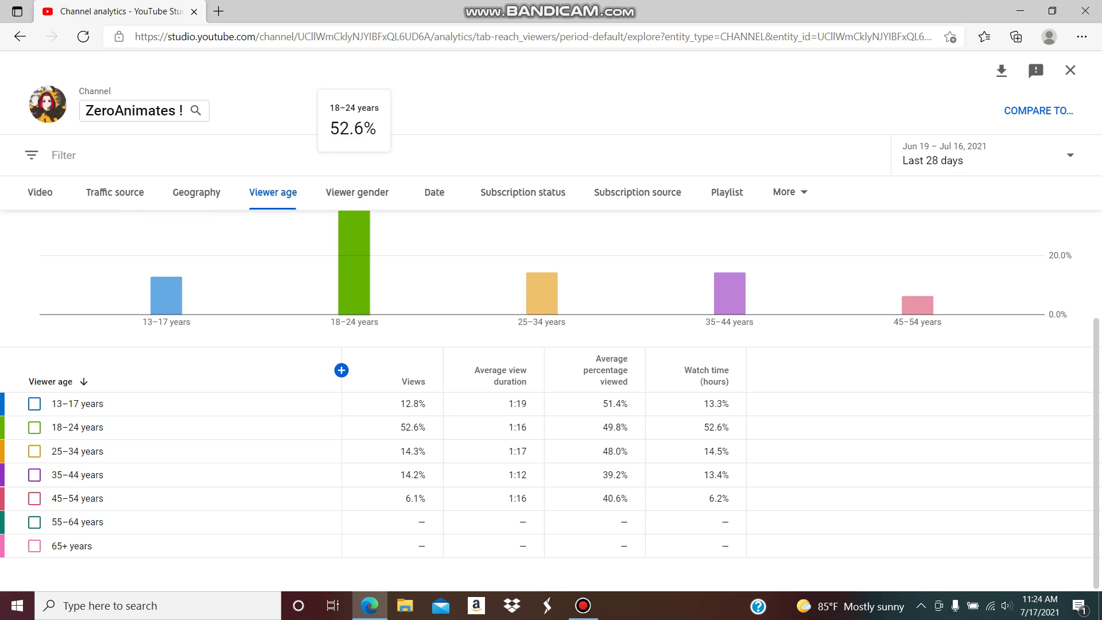
- Switch the breakdown to viewer gender: female 60.4%, male 39.6%
click(357, 192)
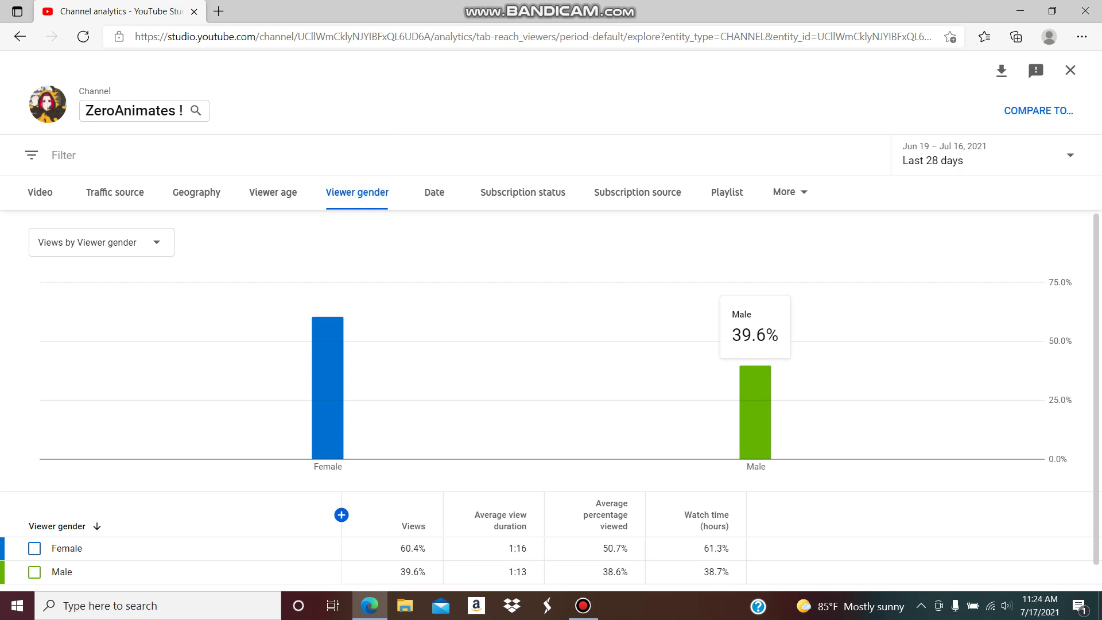
scroll(551, 396, down, 1)
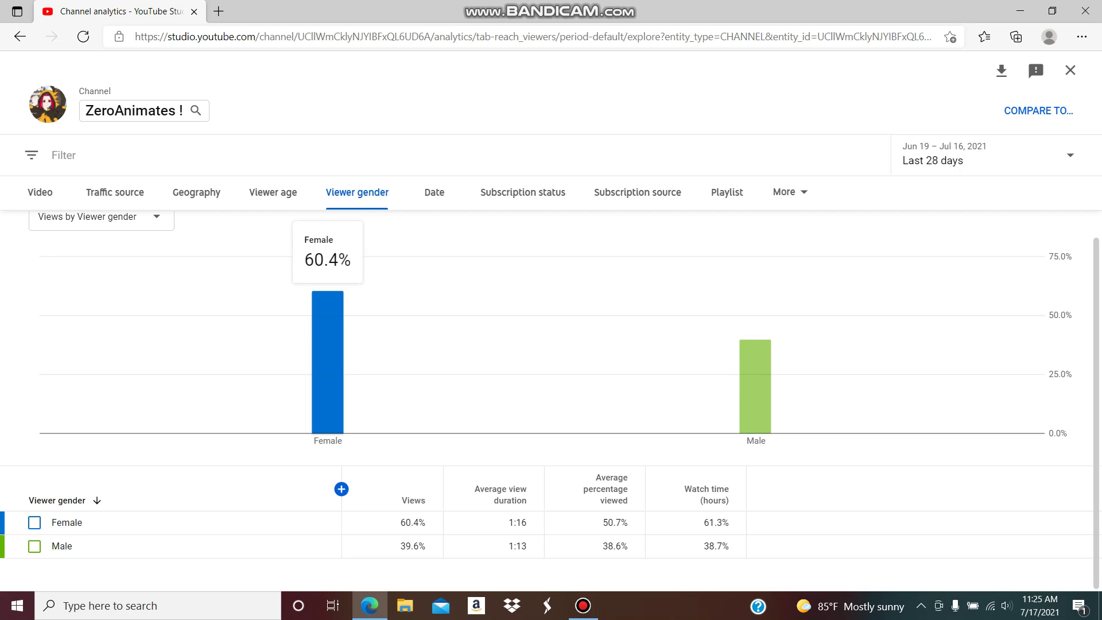
- Switch to the Date breakdown of daily views and watch time for Jun 19–Jul 16, 2021
click(434, 193)
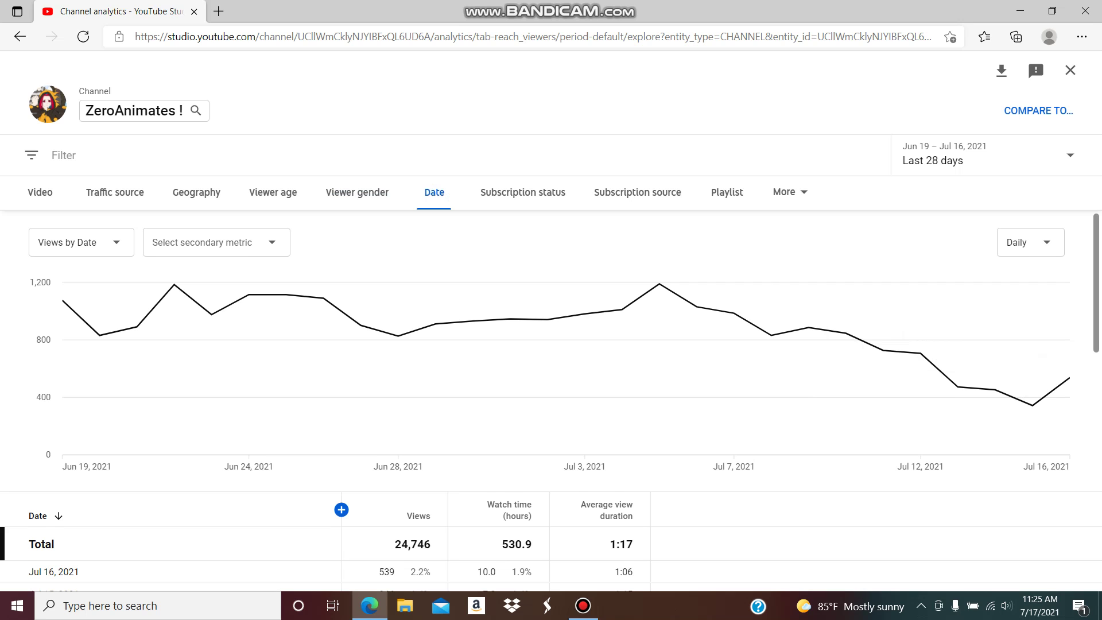
scroll(551, 403, down, 1)
scroll(552, 403, down, 1)
scroll(550, 402, down, 1)
scroll(552, 403, down, 2)
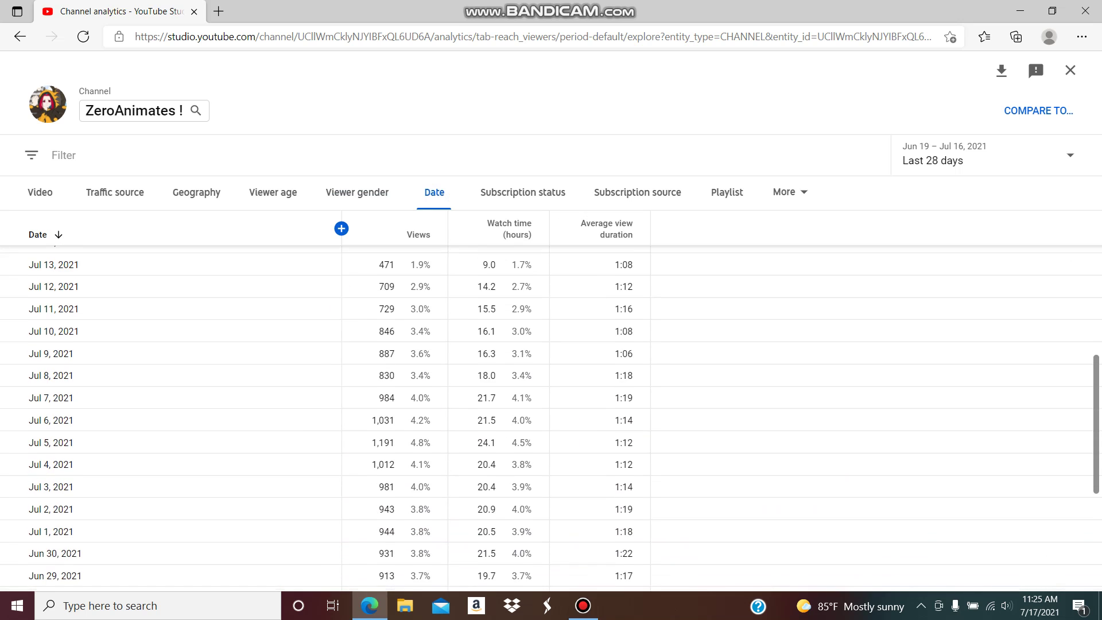
scroll(551, 417, down, 1)
scroll(551, 417, up, 1)
scroll(550, 418, down, 1)
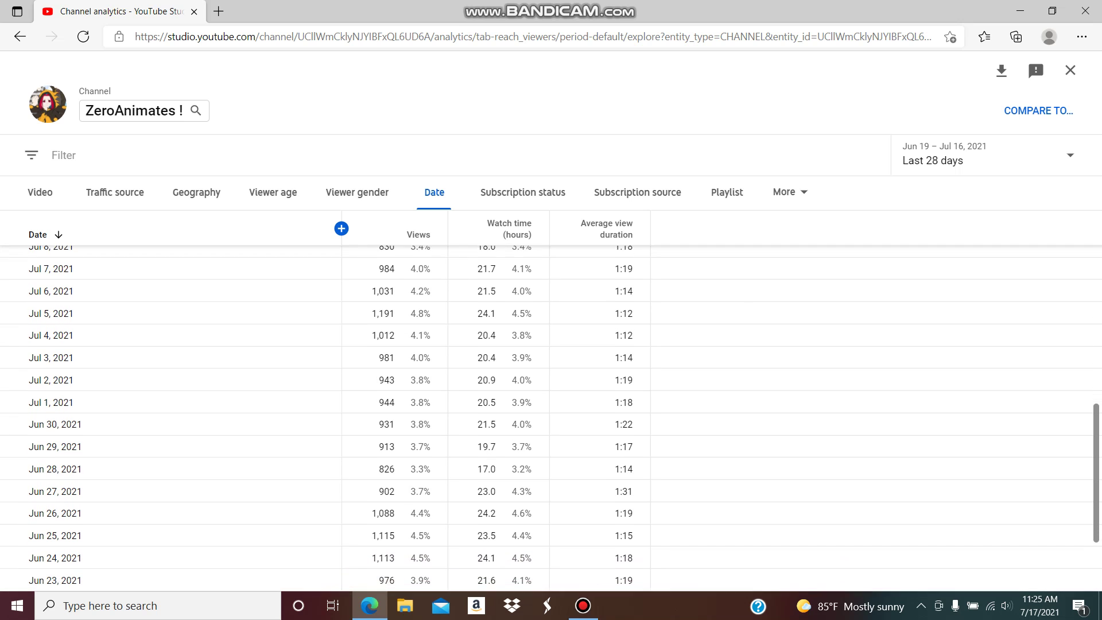
scroll(551, 420, down, 1)
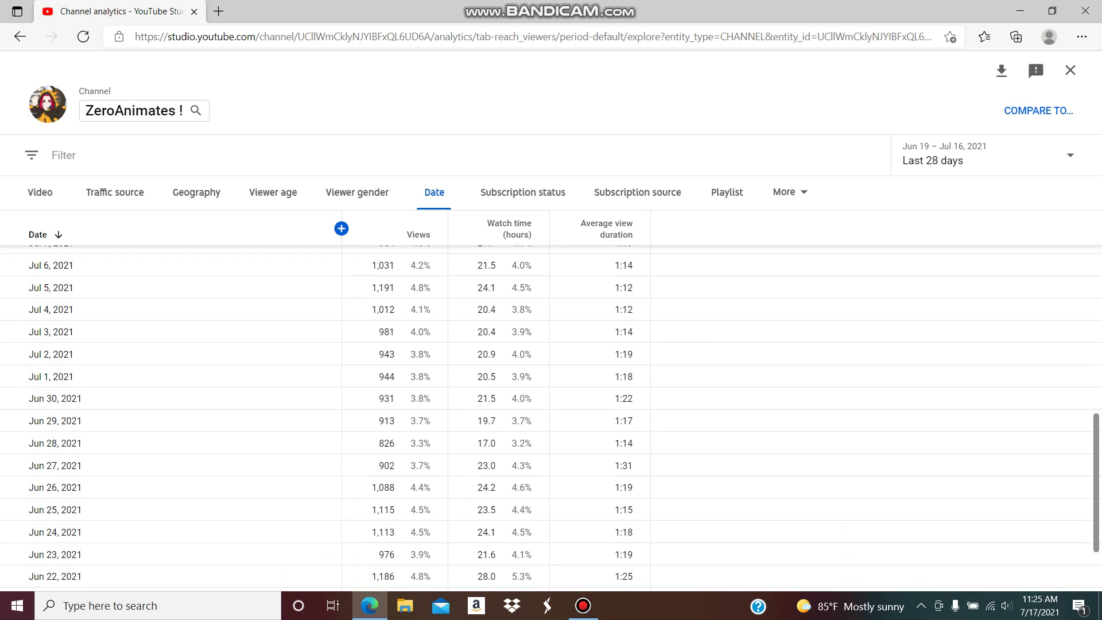
scroll(551, 414, down, 1)
scroll(551, 413, down, 1)
scroll(550, 413, down, 1)
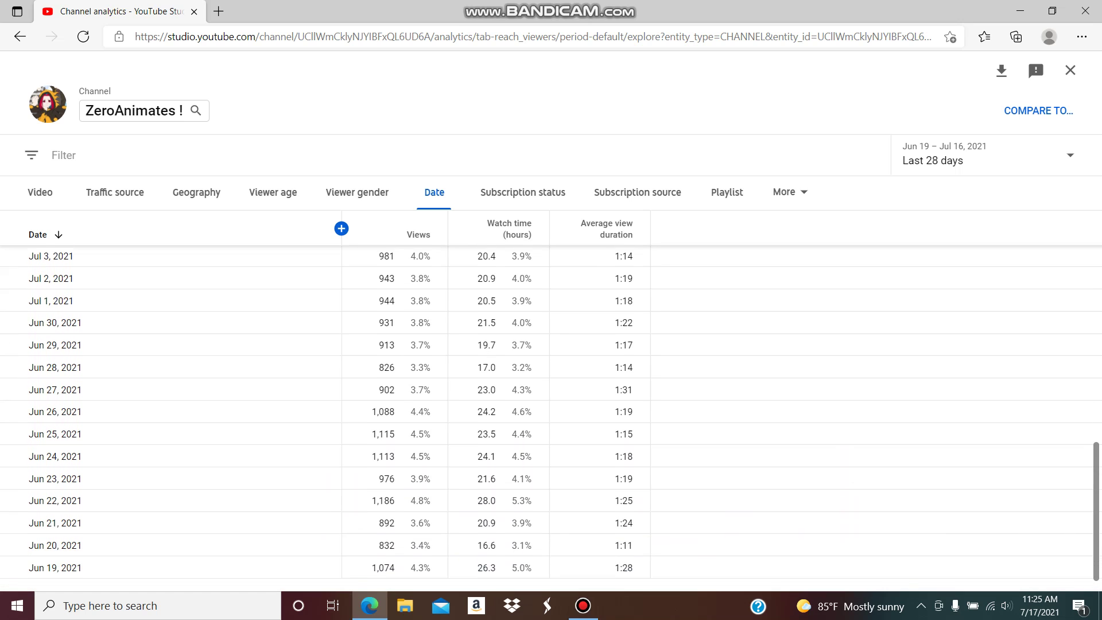
scroll(551, 413, down, 1)
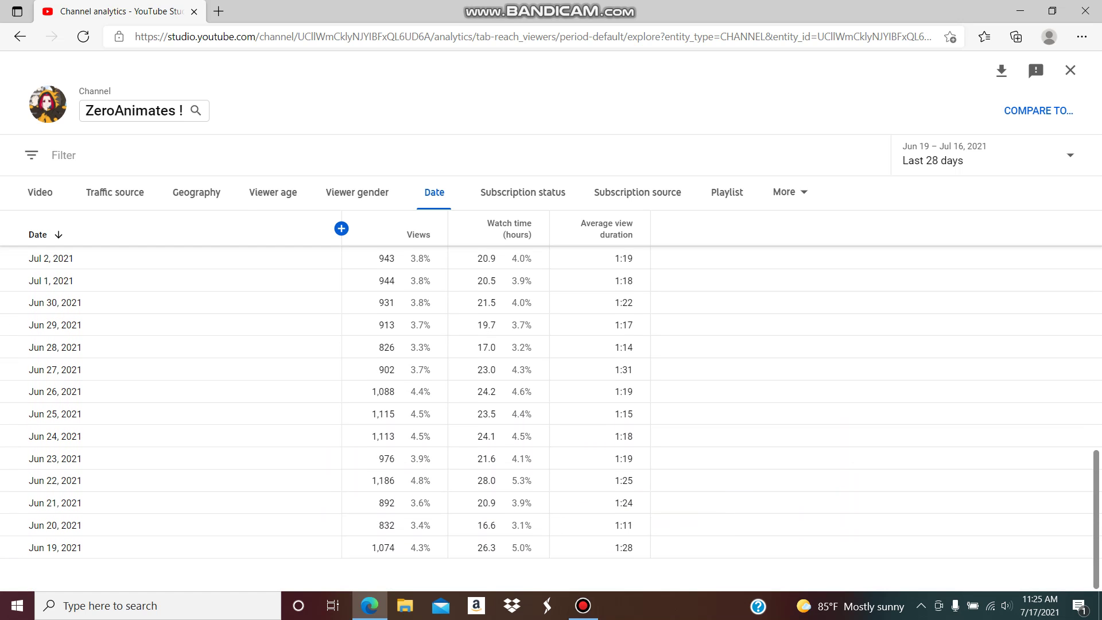
scroll(551, 387, up, 4)
scroll(551, 388, up, 2)
- Switch to the Subscription status breakdown, showing 1,062 subscribed views (4.3%)
click(522, 192)
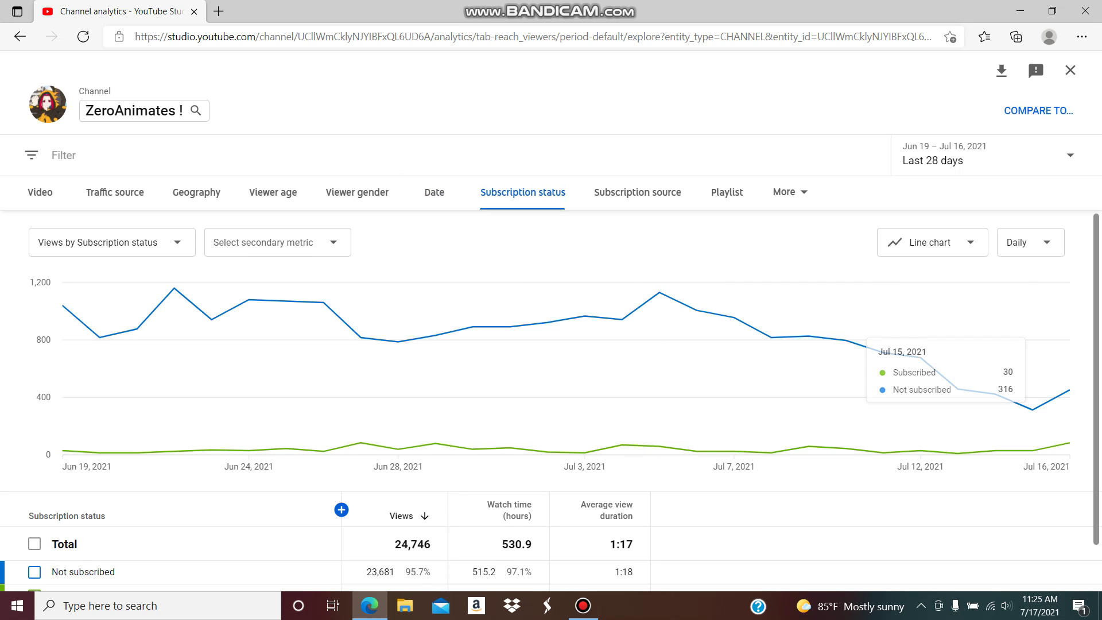
scroll(551, 431, down, 1)
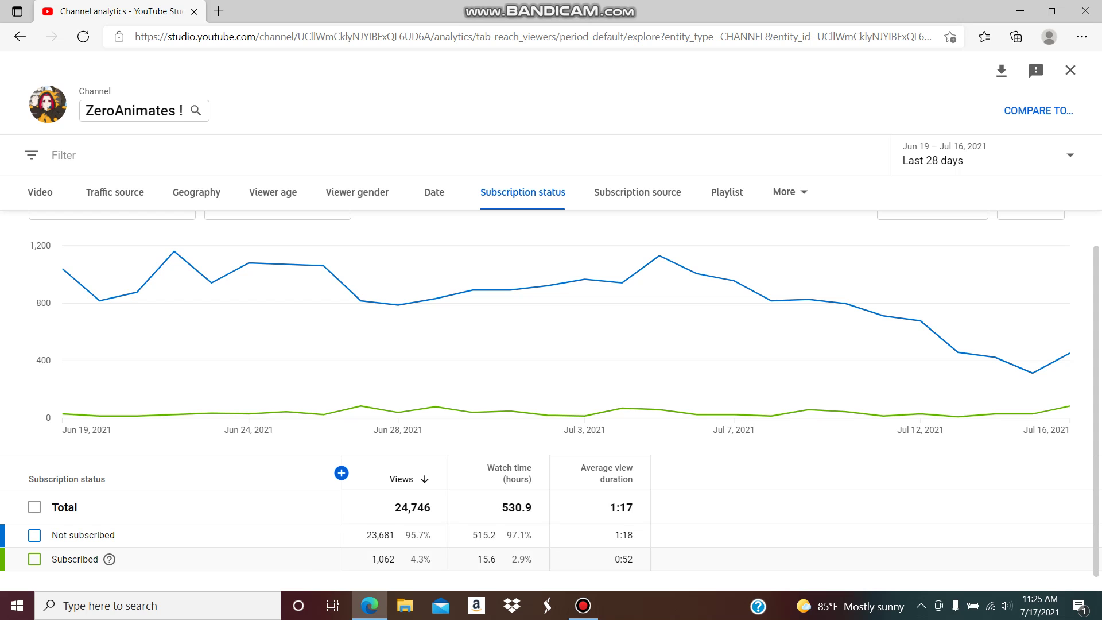
- Switch to the Subscription source breakdown: 82 net subscribers, 68 from the watch page
click(637, 192)
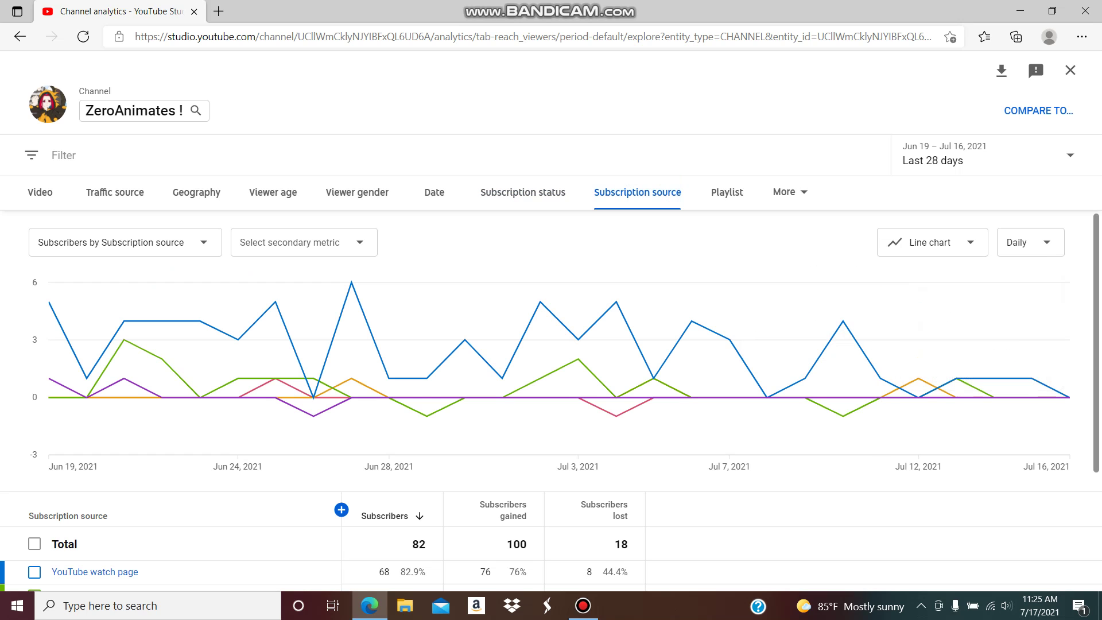
scroll(551, 403, down, 1)
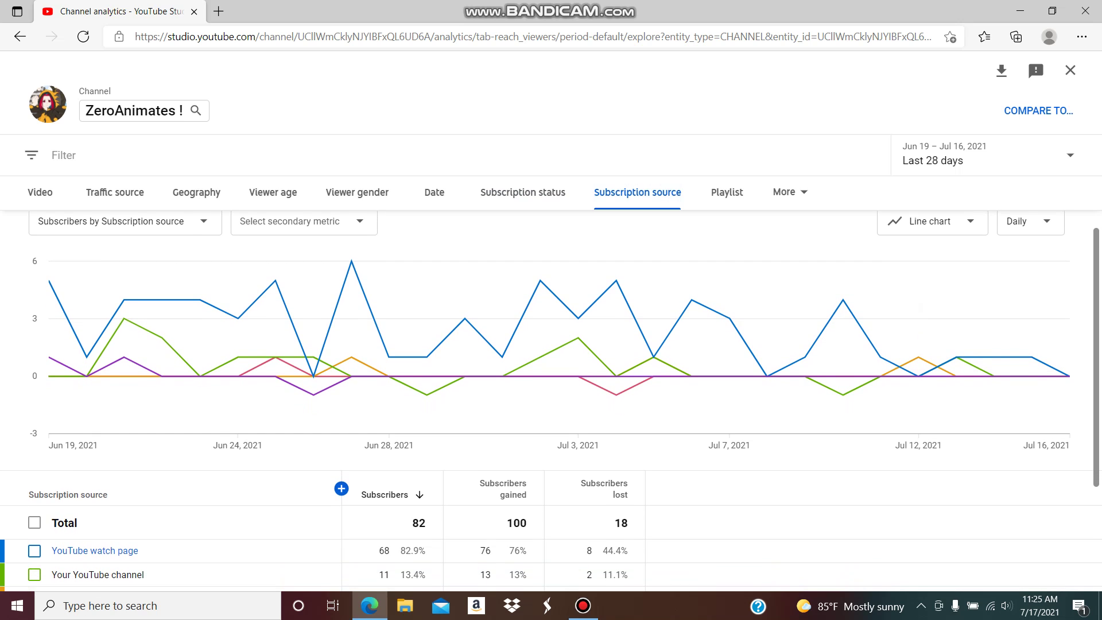
scroll(550, 402, down, 1)
scroll(551, 403, down, 1)
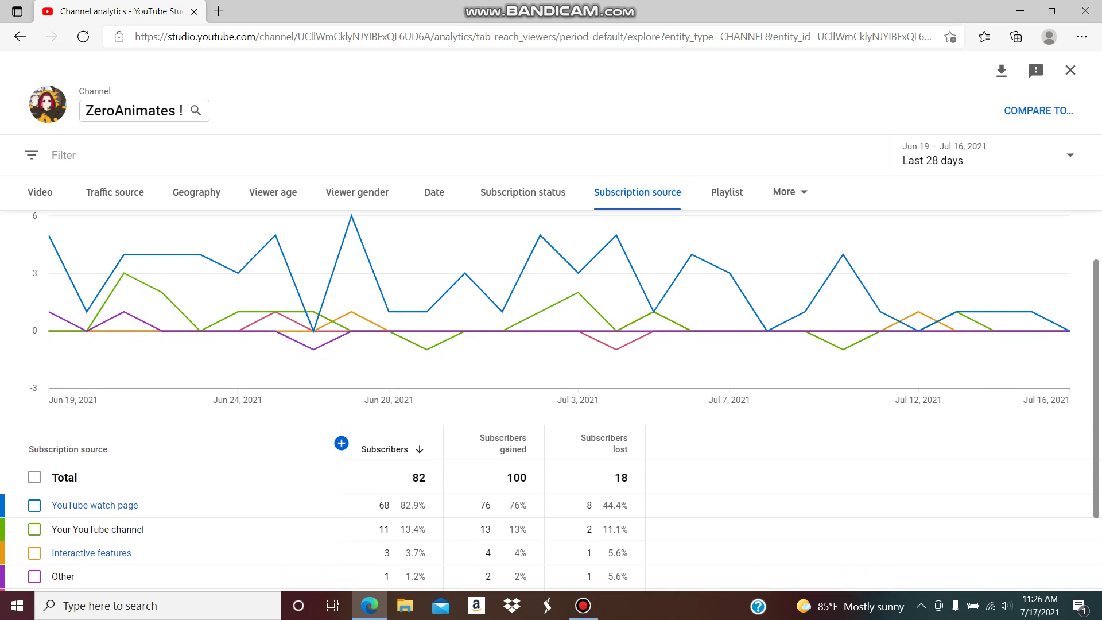
scroll(551, 404, down, 1)
scroll(551, 403, down, 1)
scroll(551, 403, down, 1)
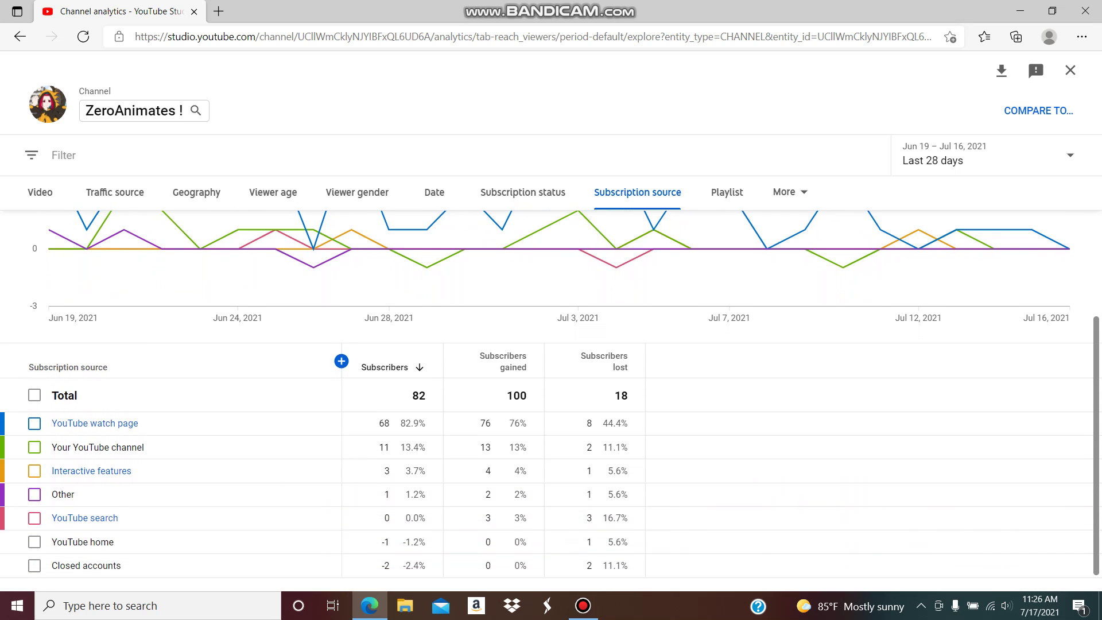
scroll(551, 399, down, 1)
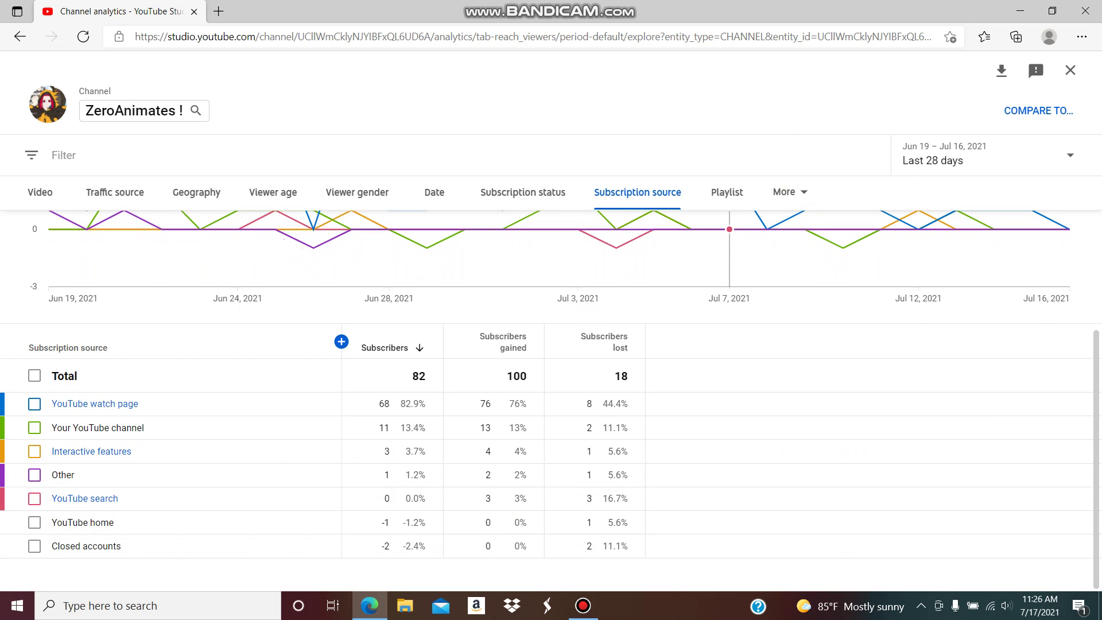
- Switch to the Playlist breakdown, led by 'Total drama island (mario edition)' with 54 starts
click(727, 192)
scroll(551, 403, down, 1)
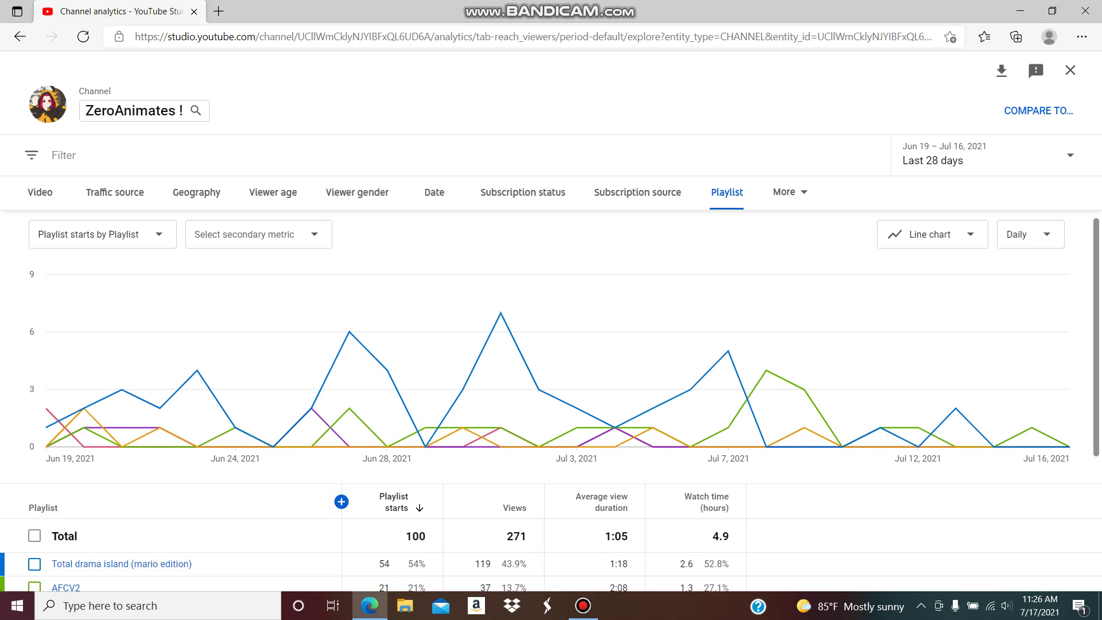
scroll(550, 403, down, 1)
scroll(552, 403, down, 1)
scroll(551, 403, down, 1)
scroll(551, 403, down, 1)
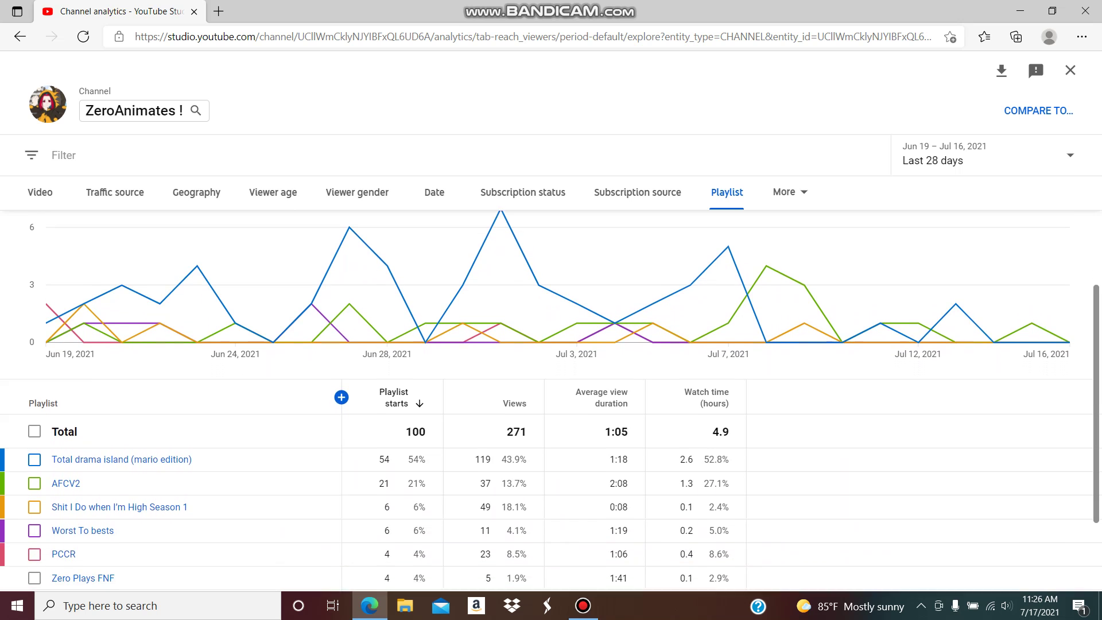
scroll(550, 403, down, 1)
scroll(551, 403, down, 1)
scroll(551, 403, down, 1)
scroll(551, 403, down, 1)
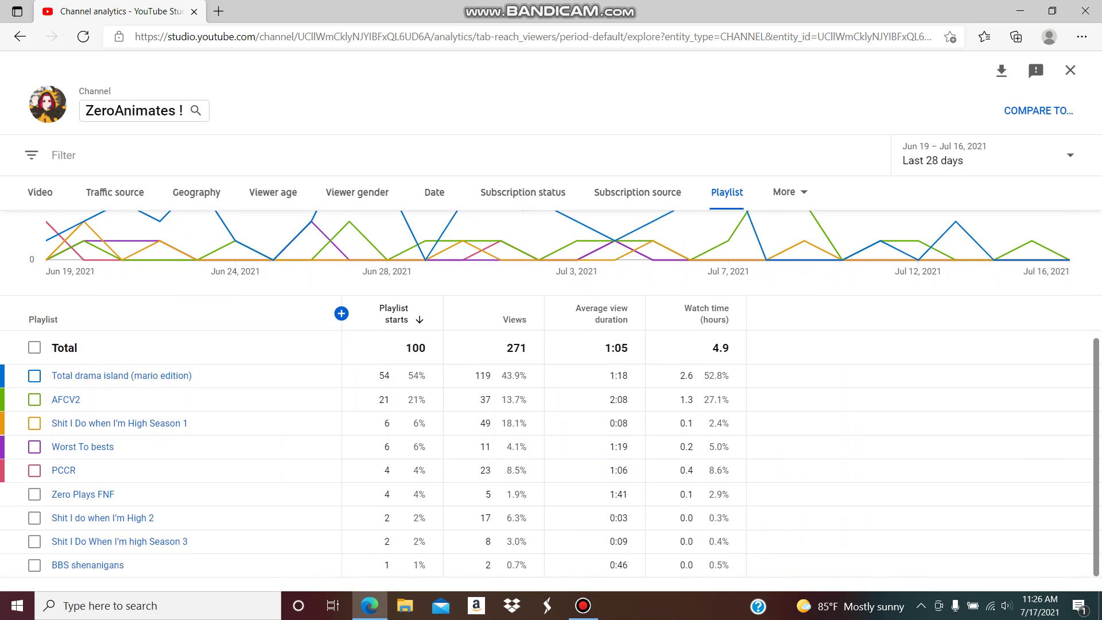
scroll(551, 404, down, 1)
scroll(552, 403, up, 1)
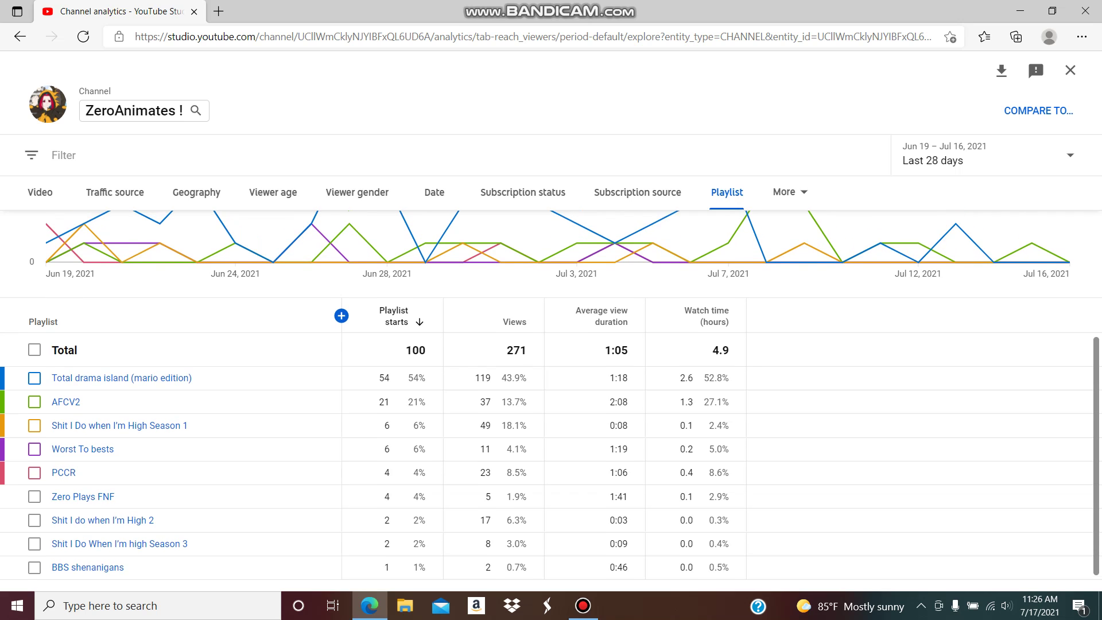
scroll(550, 403, up, 1)
scroll(551, 402, up, 1)
scroll(551, 403, down, 1)
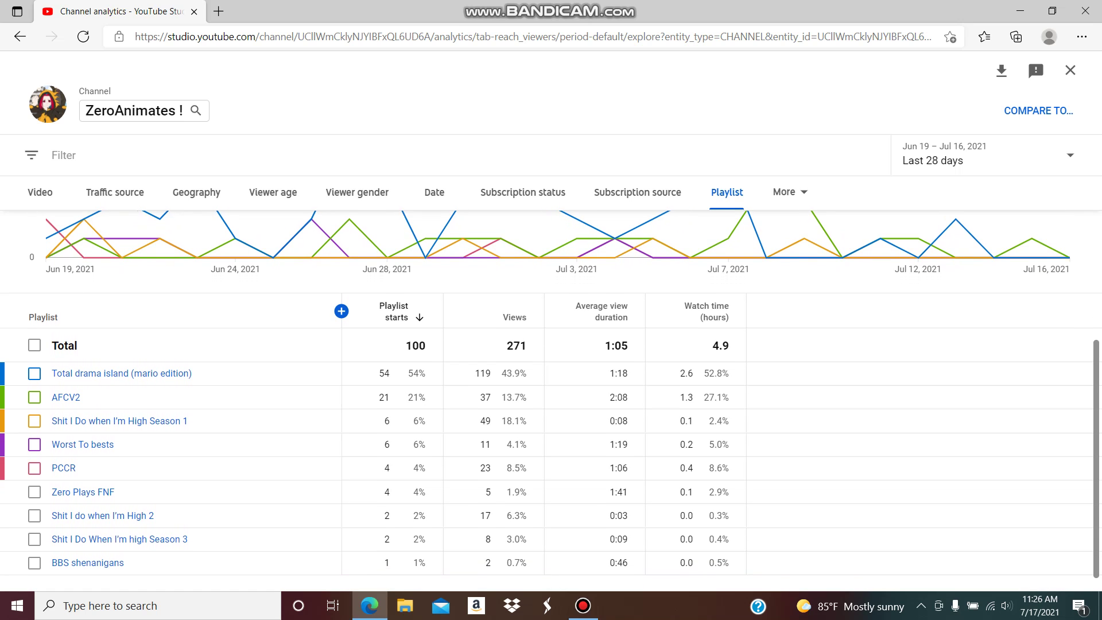
scroll(551, 403, down, 1)
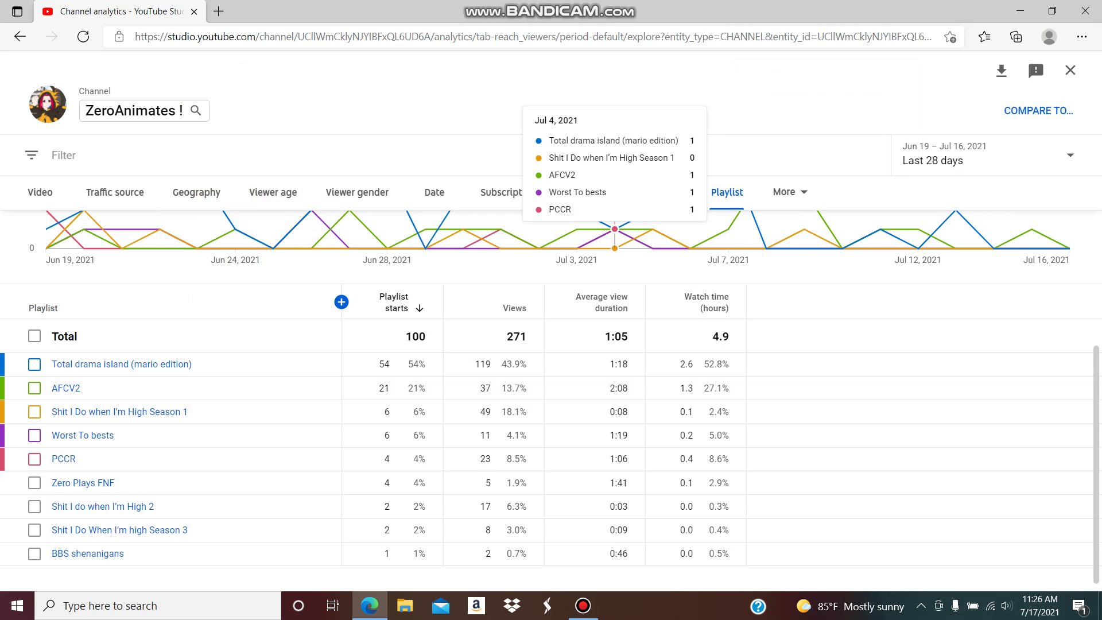
- Return to the Subscription status view: 23,681 unsubscribed versus 1,062 subscribed views
click(504, 193)
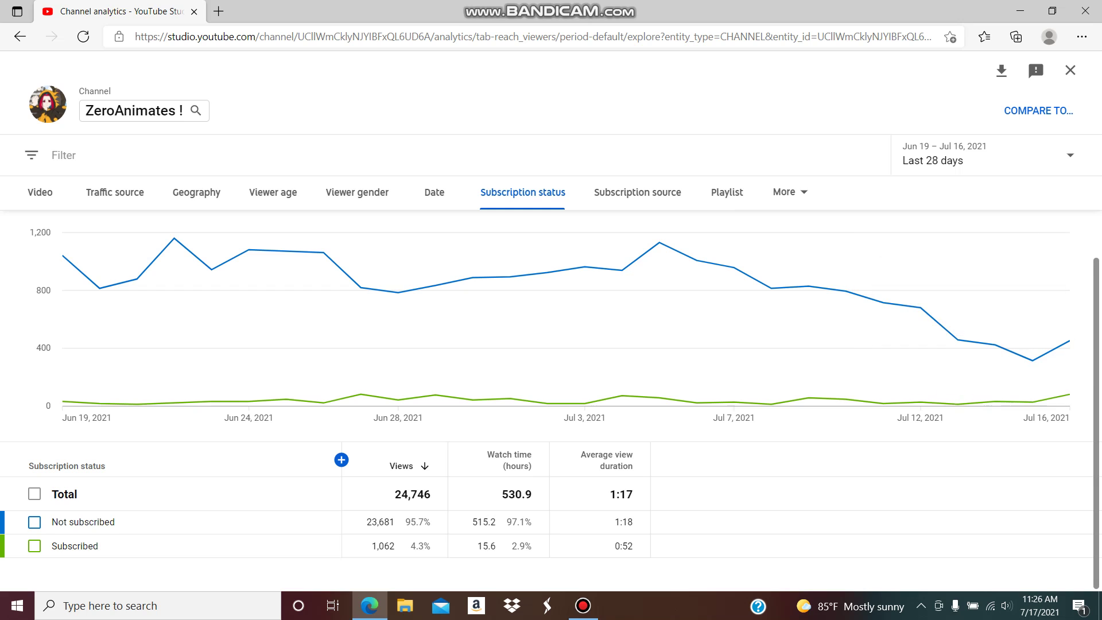
scroll(1067, 345, up, 1)
scroll(113, 552, down, 1)
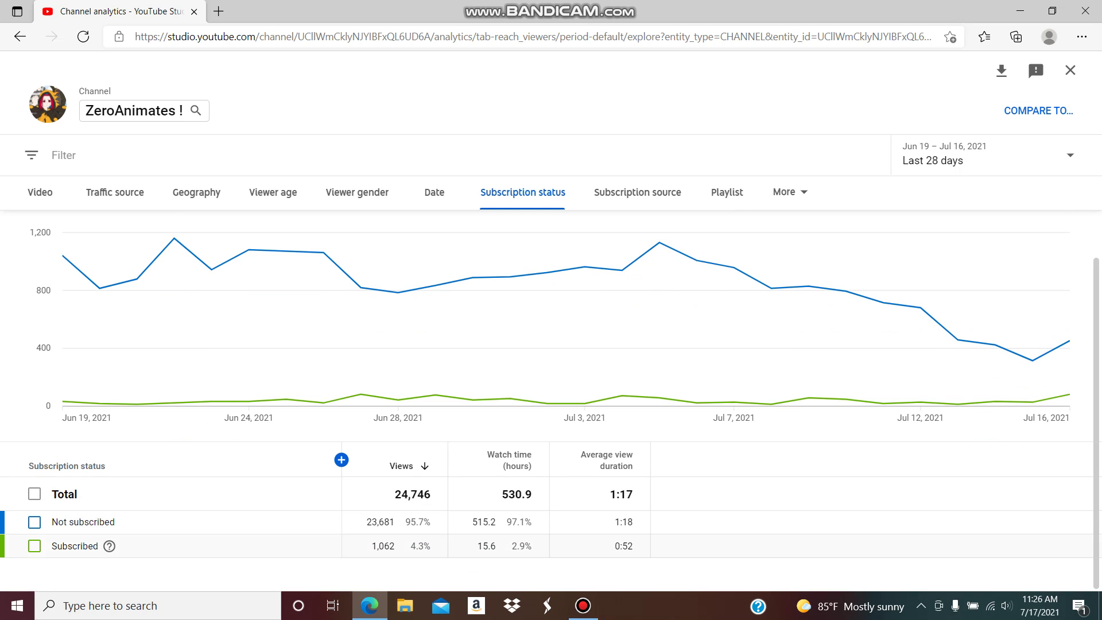